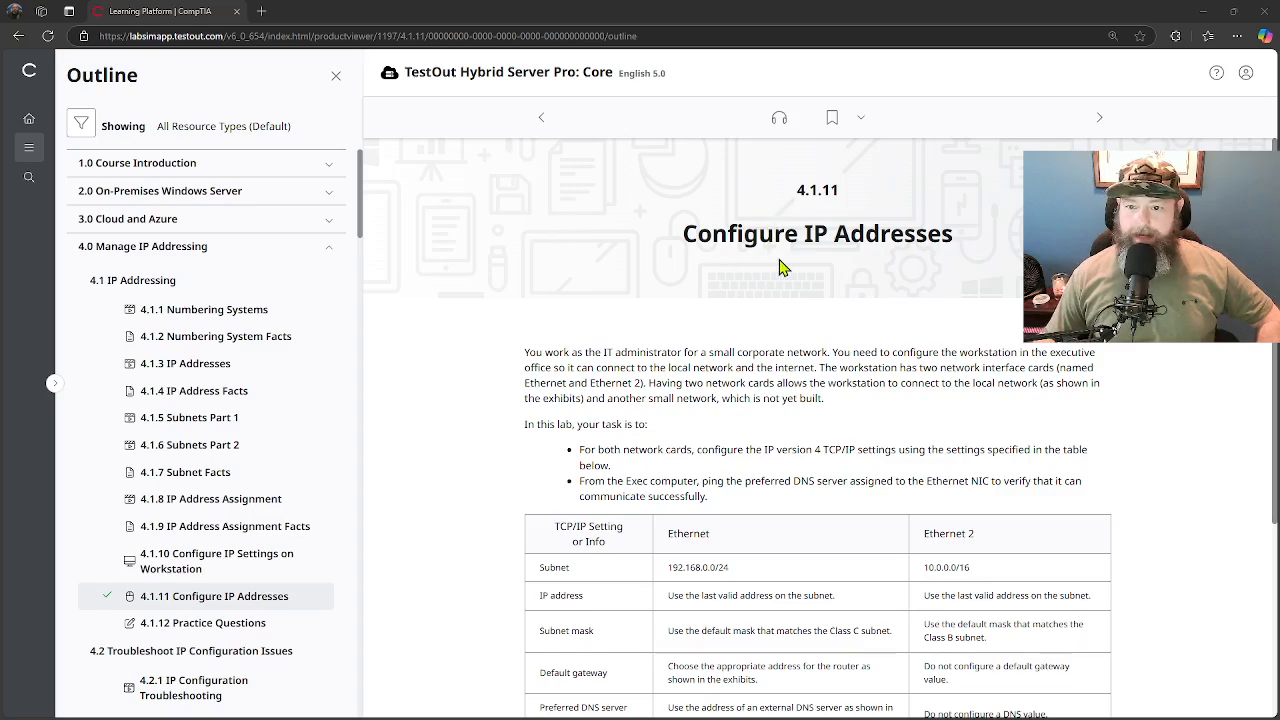
- Review the Configure IP Addresses task description and its settings table, and start the lab
{"action": "scroll", "coordinate": [610, 444], "scroll_direction": "down", "scroll_amount": 3}
{"action": "scroll", "coordinate": [610, 444], "scroll_direction": "up", "scroll_amount": 3}
{"action": "scroll", "coordinate": [610, 444], "scroll_direction": "down", "scroll_amount": 3}
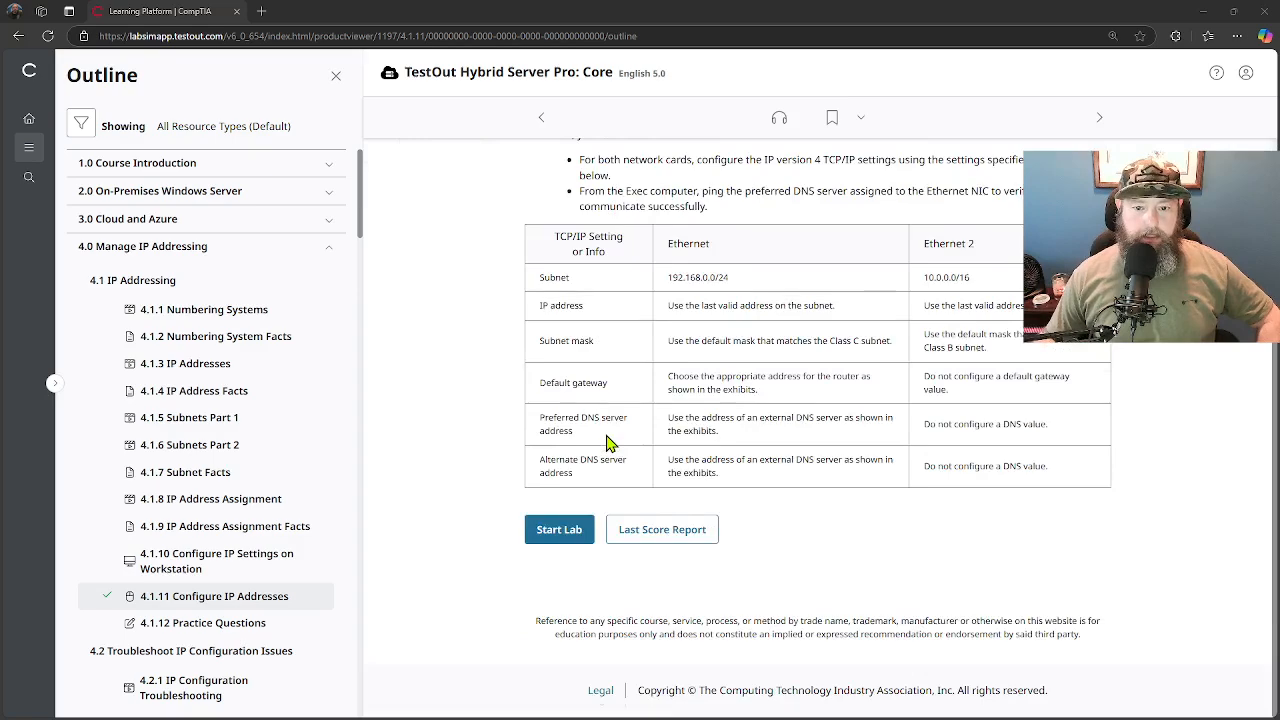
{"action": "scroll", "coordinate": [610, 444], "scroll_direction": "up", "scroll_amount": 2}
{"action": "scroll", "coordinate": [606, 435], "scroll_direction": "down", "scroll_amount": 2}
{"action": "scroll", "coordinate": [605, 430], "scroll_direction": "up", "scroll_amount": 3}
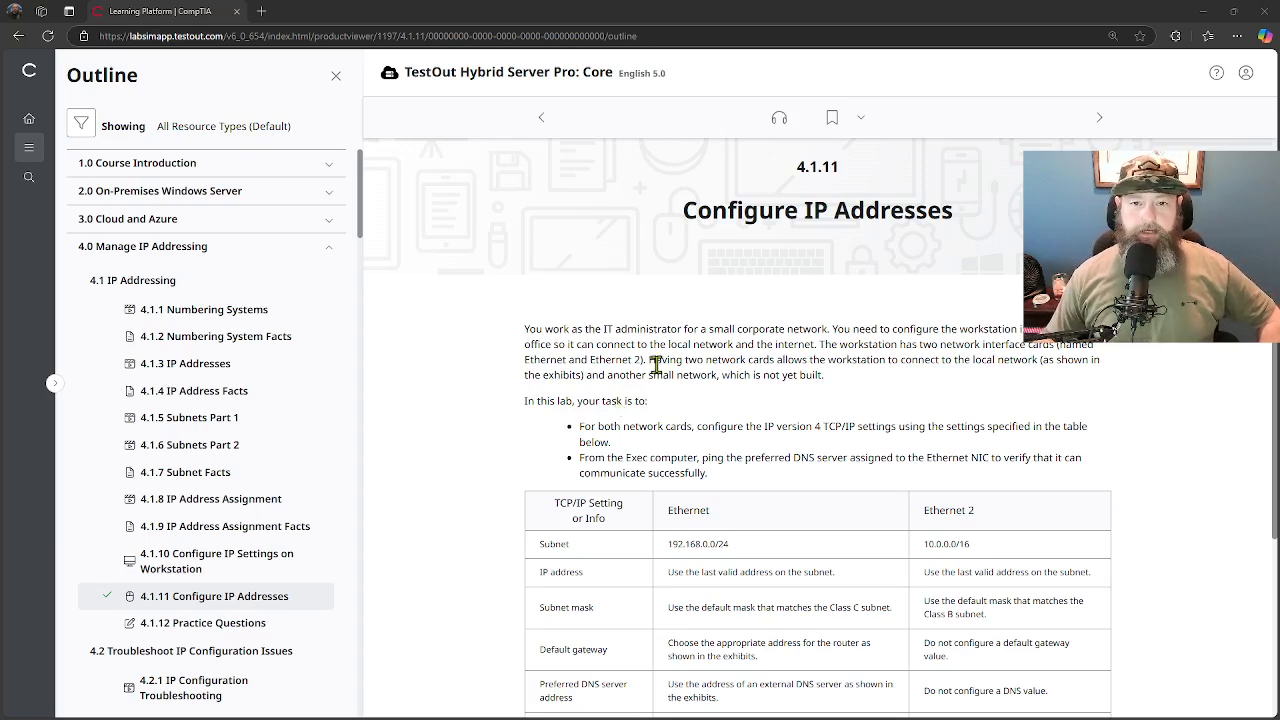
{"action": "scroll", "coordinate": [656, 366], "scroll_direction": "down", "scroll_amount": 2}
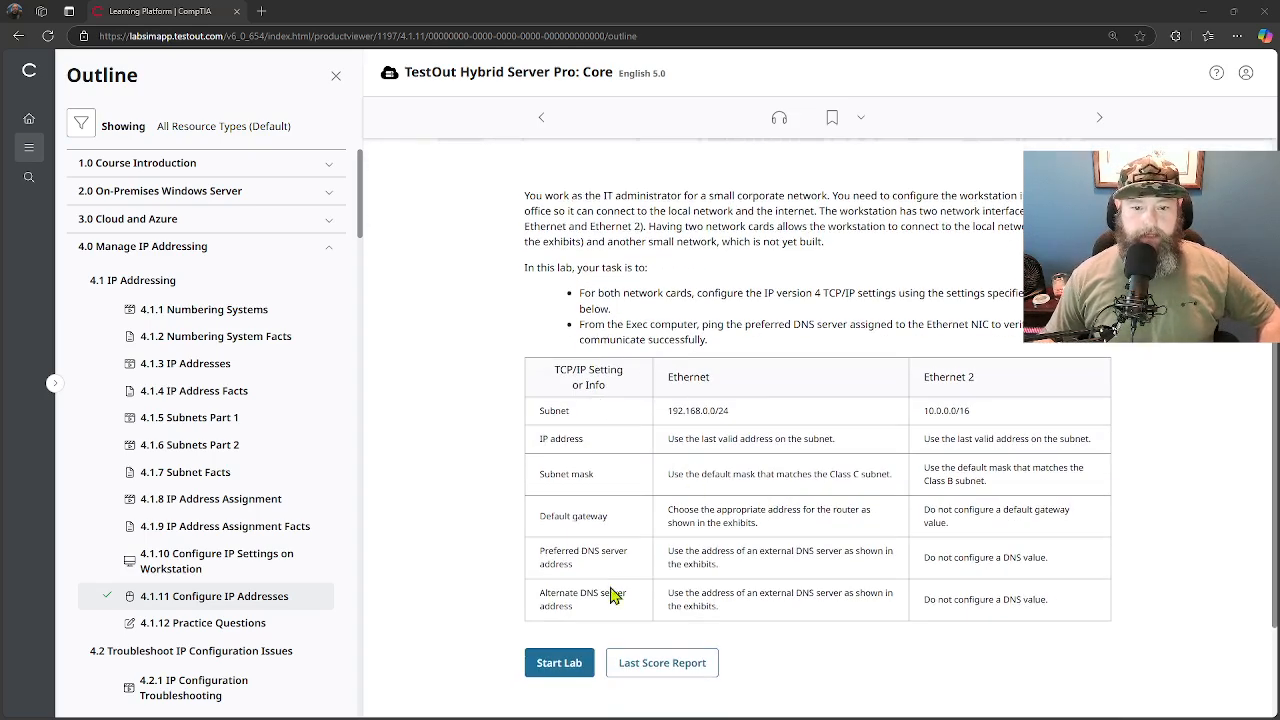
{"action": "left_click", "coordinate": [557, 668]}
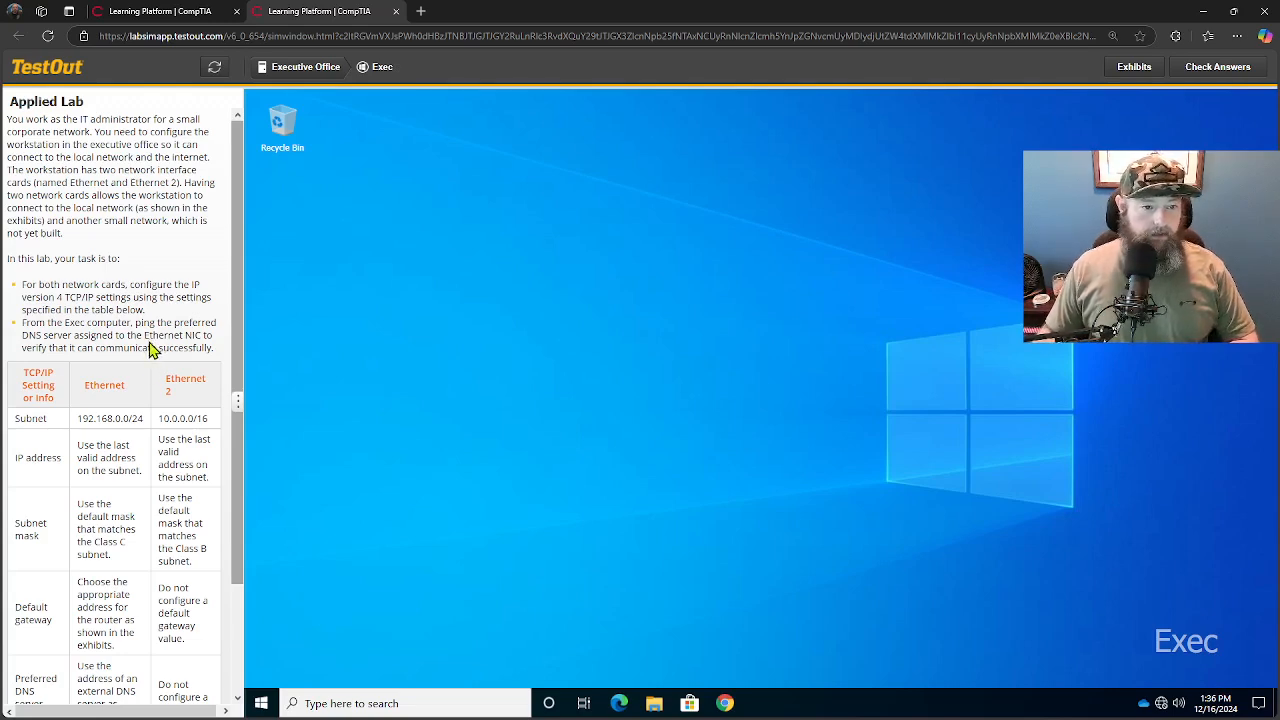
- Review the lab instructions and open the network adapter options on the Exec computer
{"action": "scroll", "coordinate": [112, 387], "scroll_direction": "down", "scroll_amount": 2}
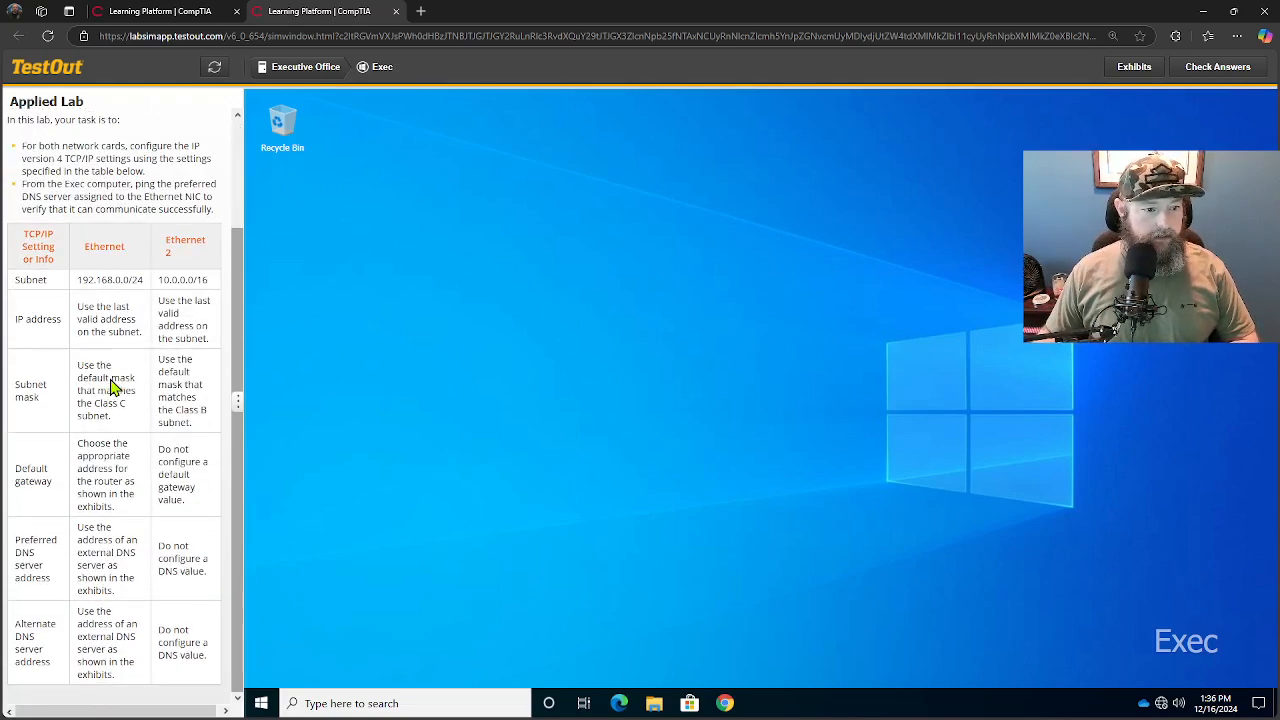
{"action": "scroll", "coordinate": [108, 315], "scroll_direction": "up", "scroll_amount": 2}
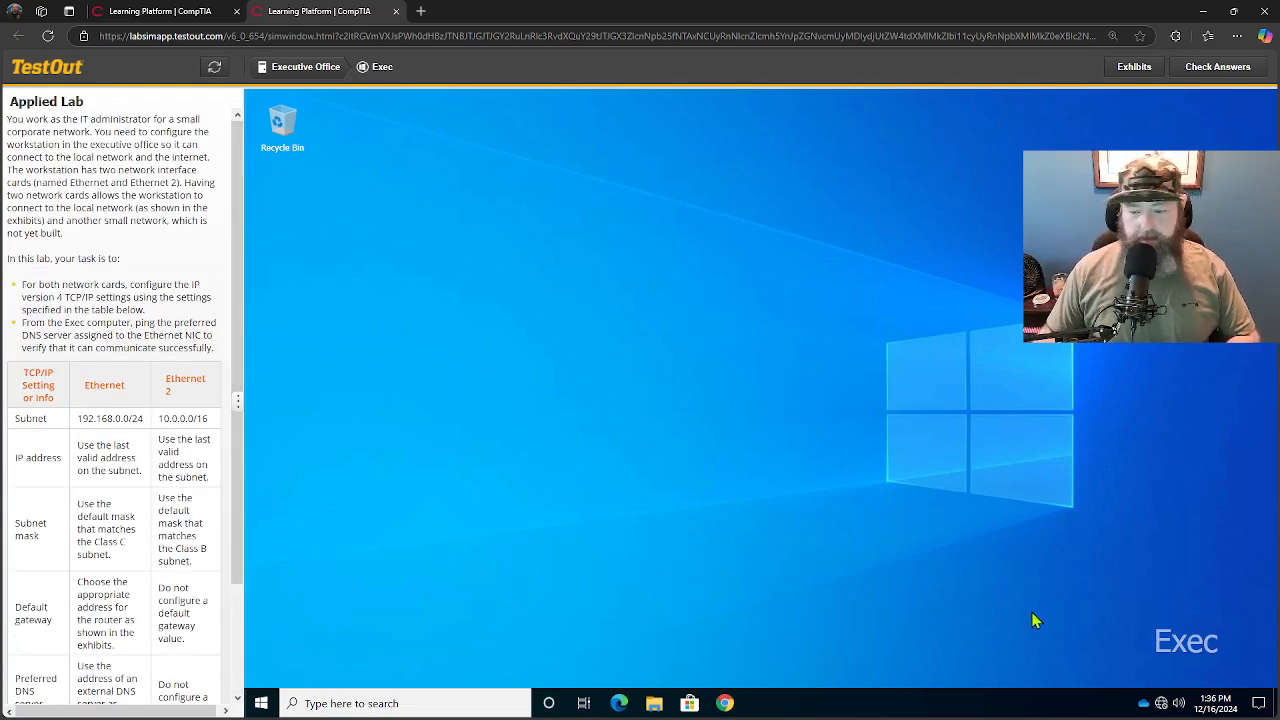
{"action": "right_click", "coordinate": [1163, 706]}
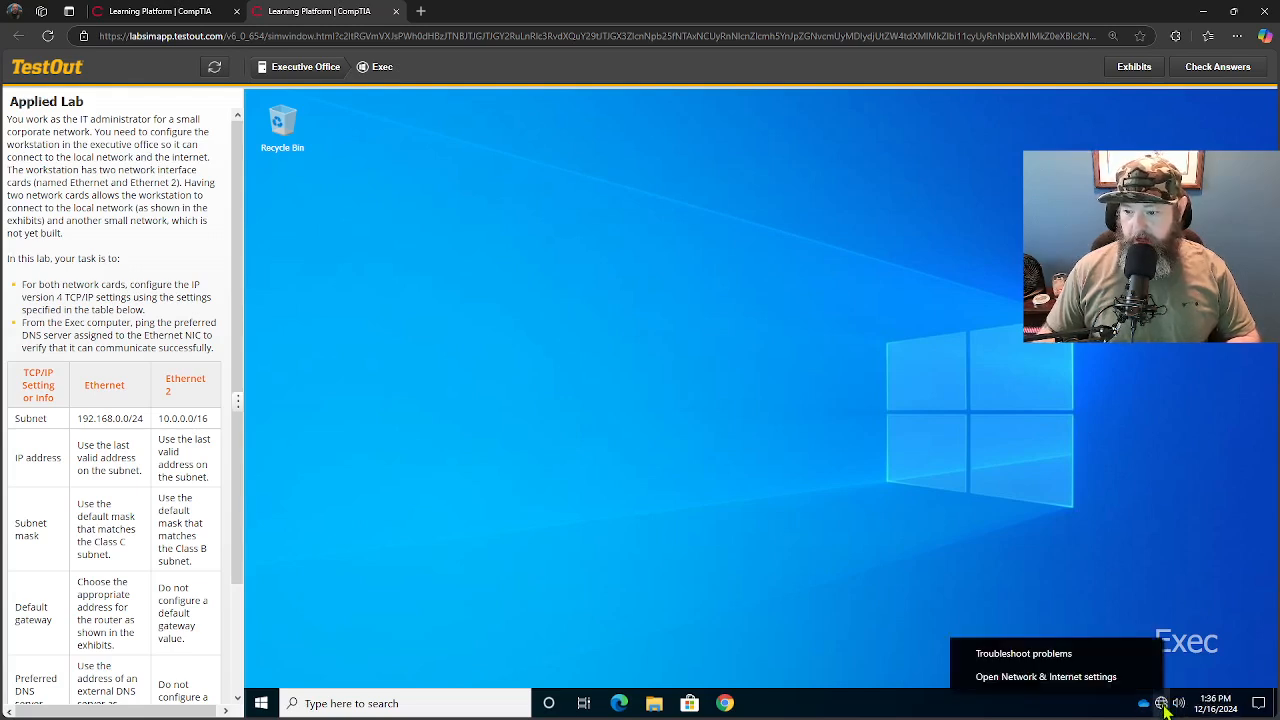
{"action": "left_click", "coordinate": [1098, 680]}
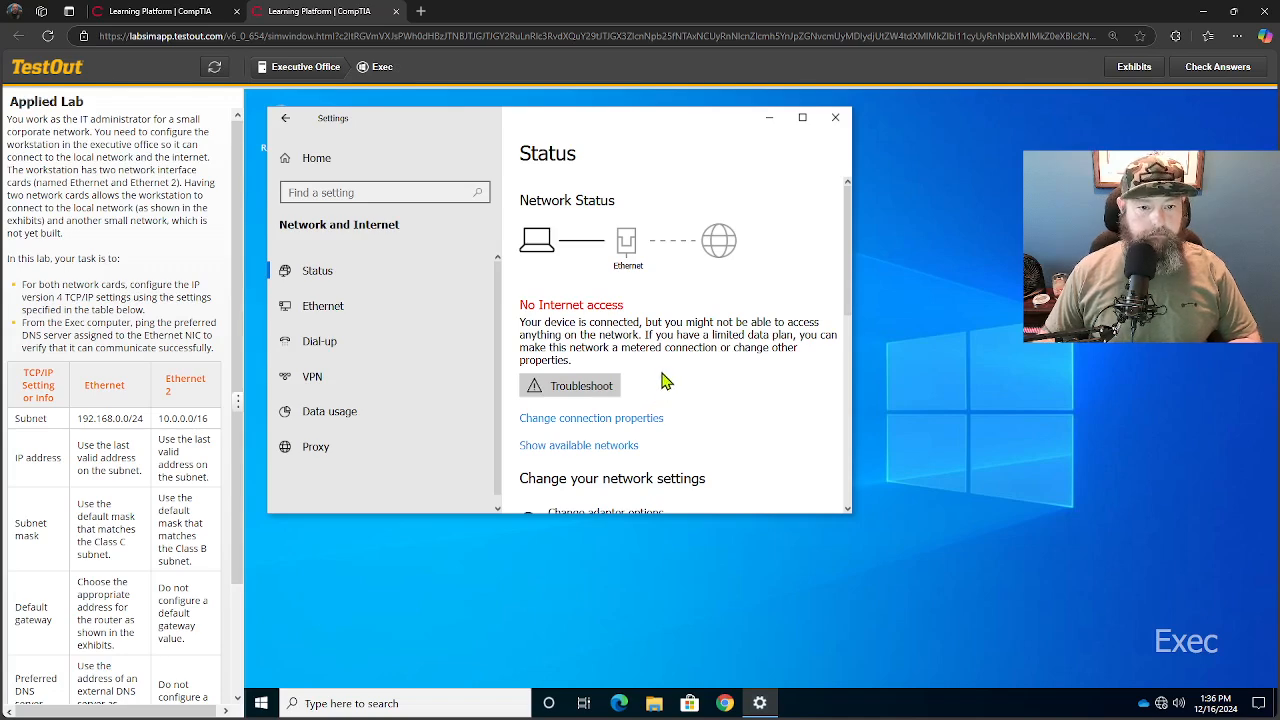
{"action": "left_click", "coordinate": [366, 312]}
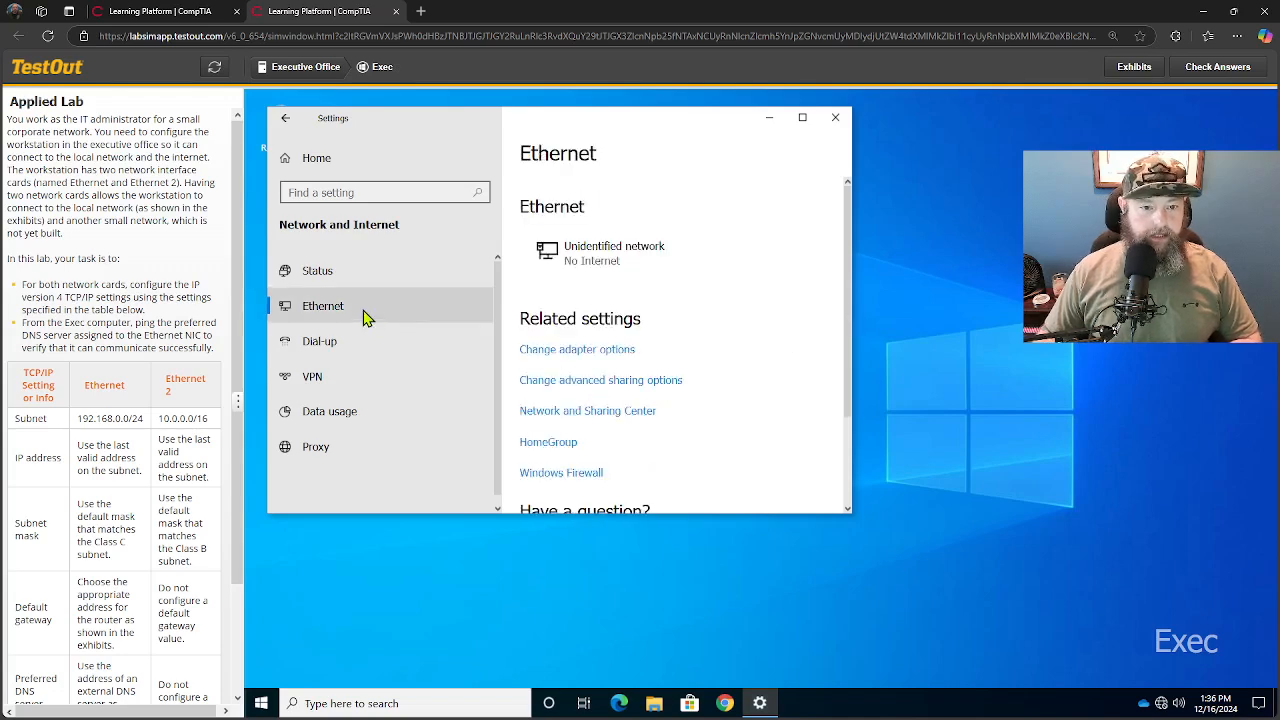
{"action": "left_click", "coordinate": [802, 118]}
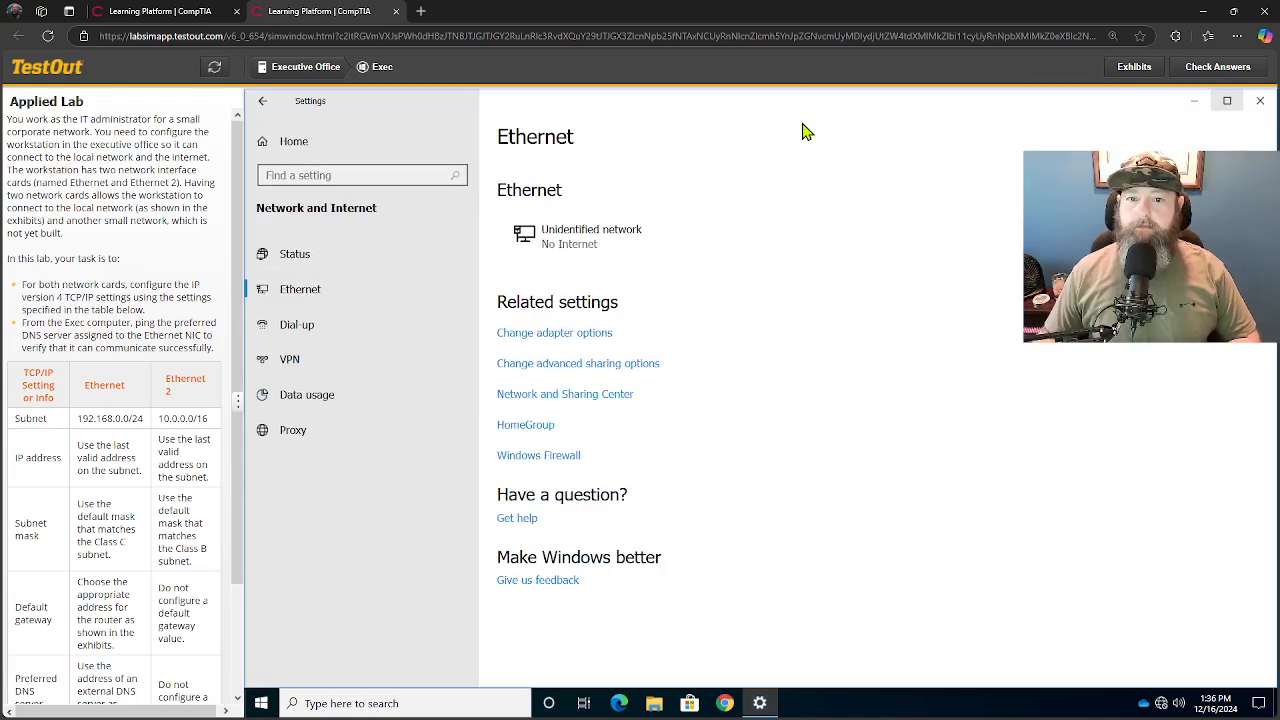
{"action": "left_click", "coordinate": [583, 334]}
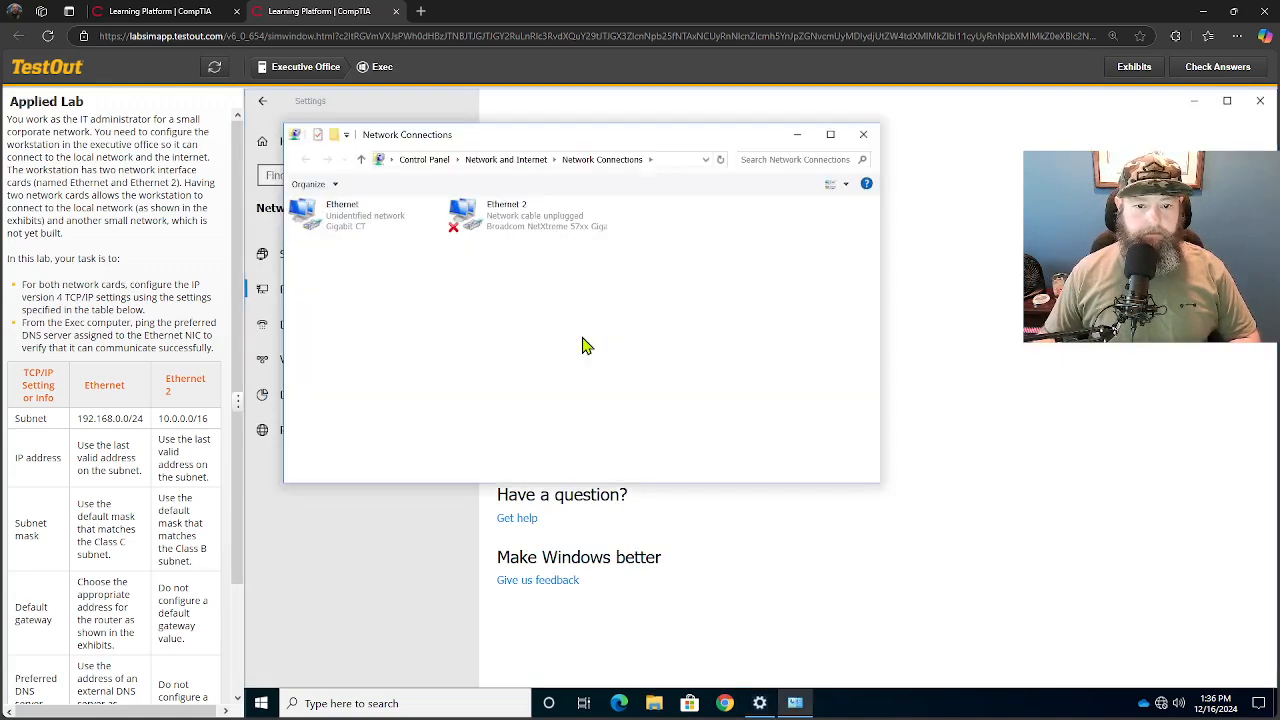
- Open the Internet Protocol Version 4 (TCP/IPv4) properties of the Ethernet adapter
{"action": "right_click", "coordinate": [364, 220]}
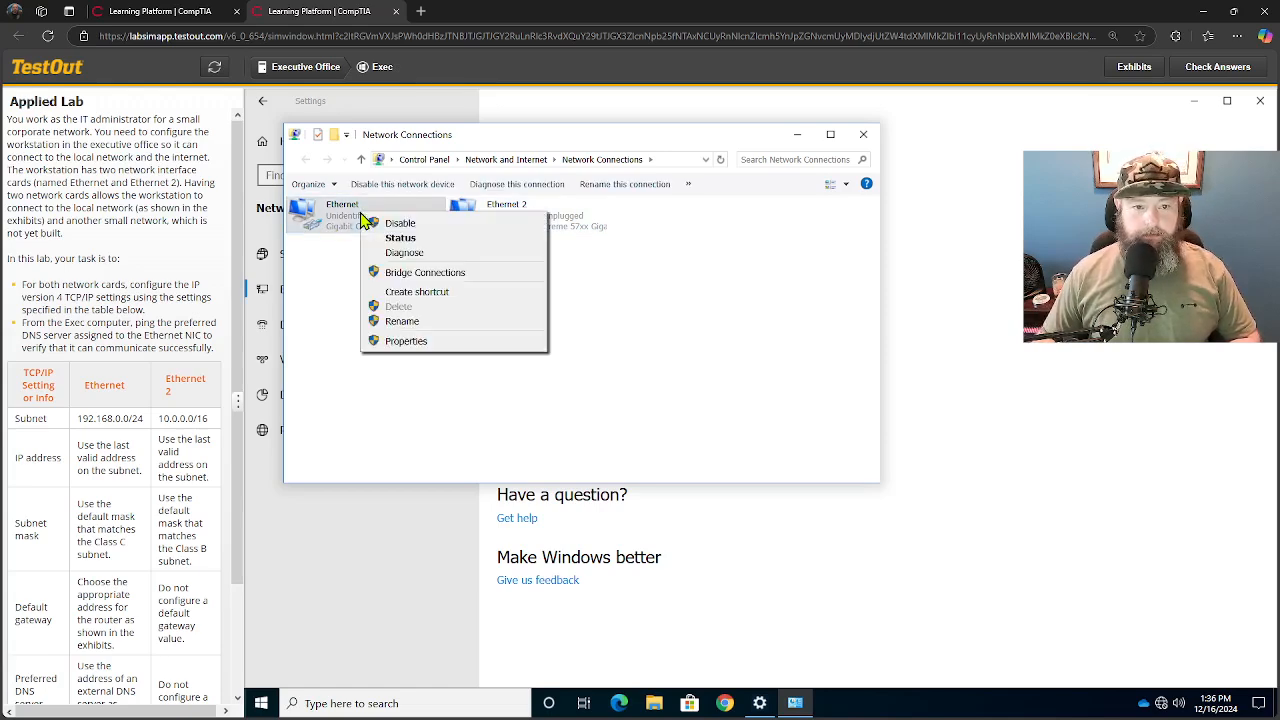
{"action": "left_click", "coordinate": [400, 342]}
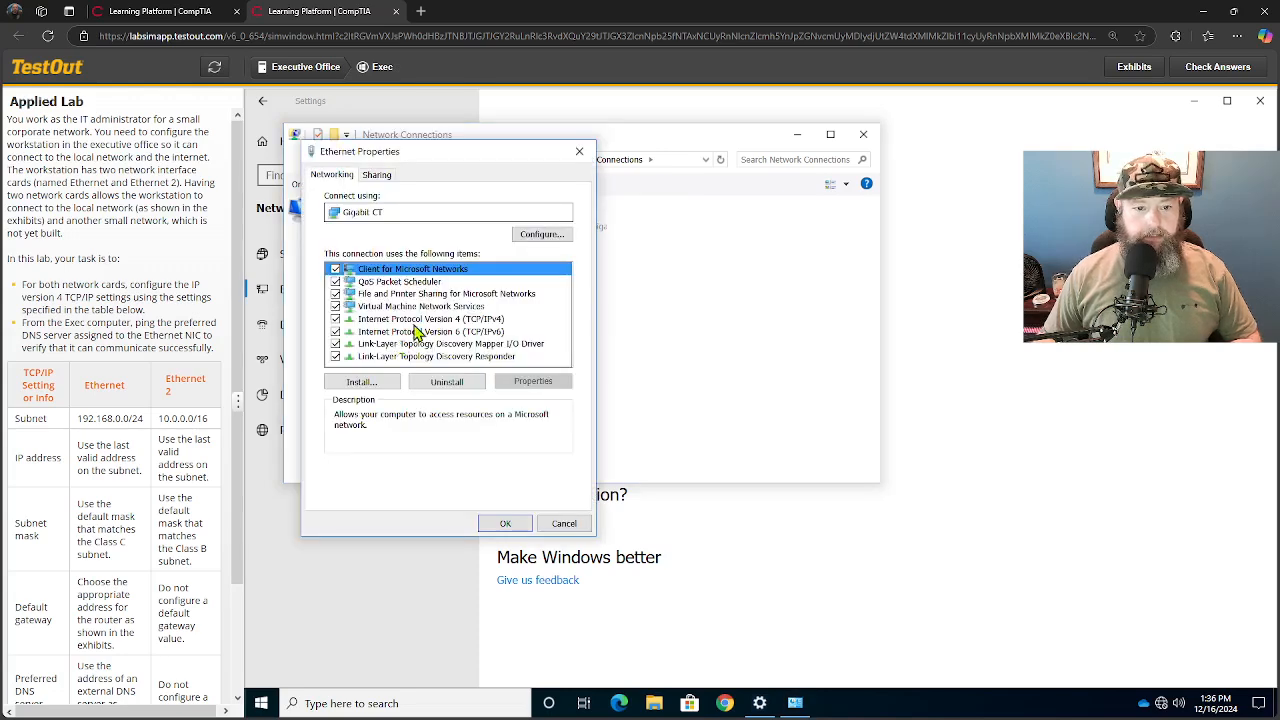
{"action": "left_click", "coordinate": [417, 320]}
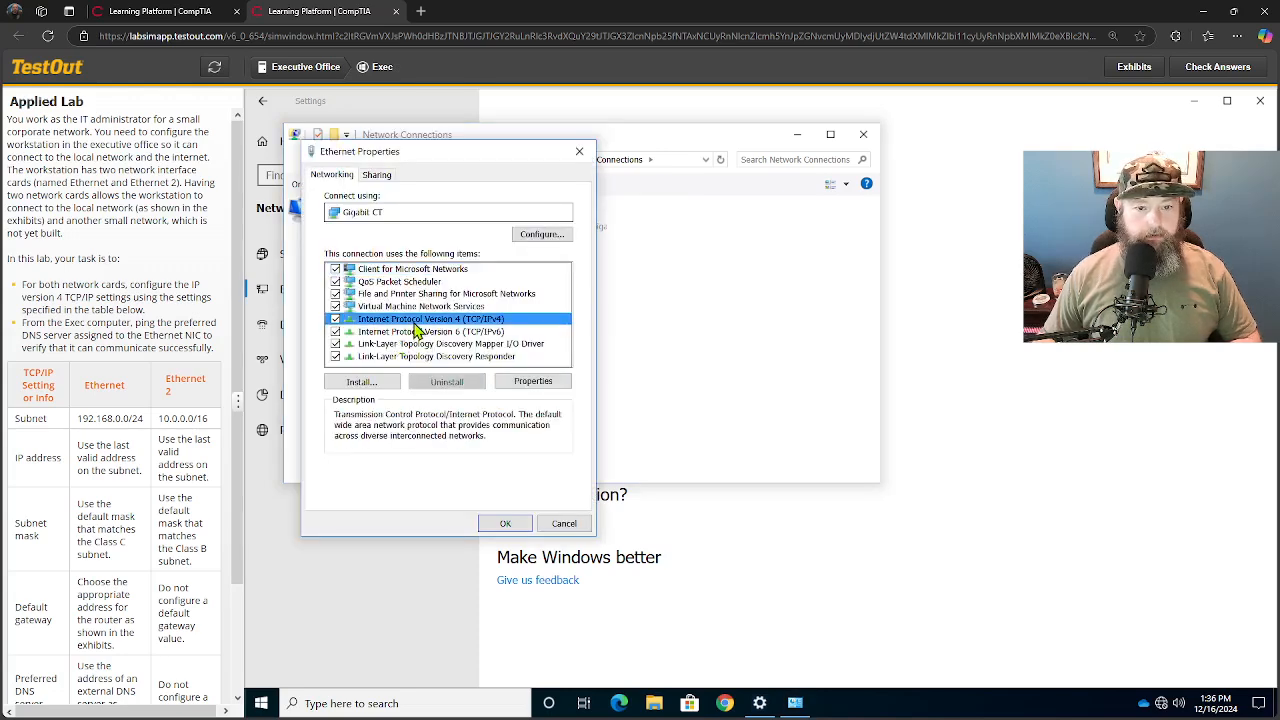
{"action": "left_click", "coordinate": [527, 384]}
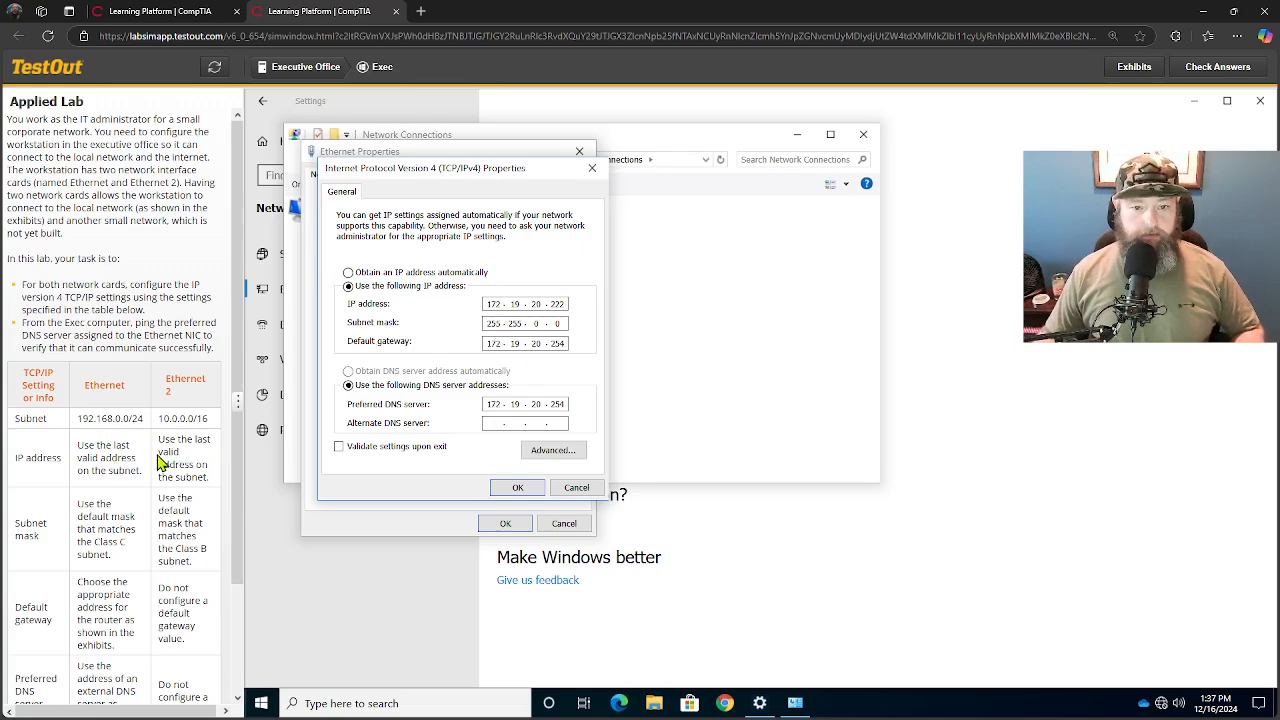
- Set the Ethernet adapter's IP address to 192.168.0.254 and its subnet mask to 255.255.255.0
{"action": "double_click", "coordinate": [494, 304]}
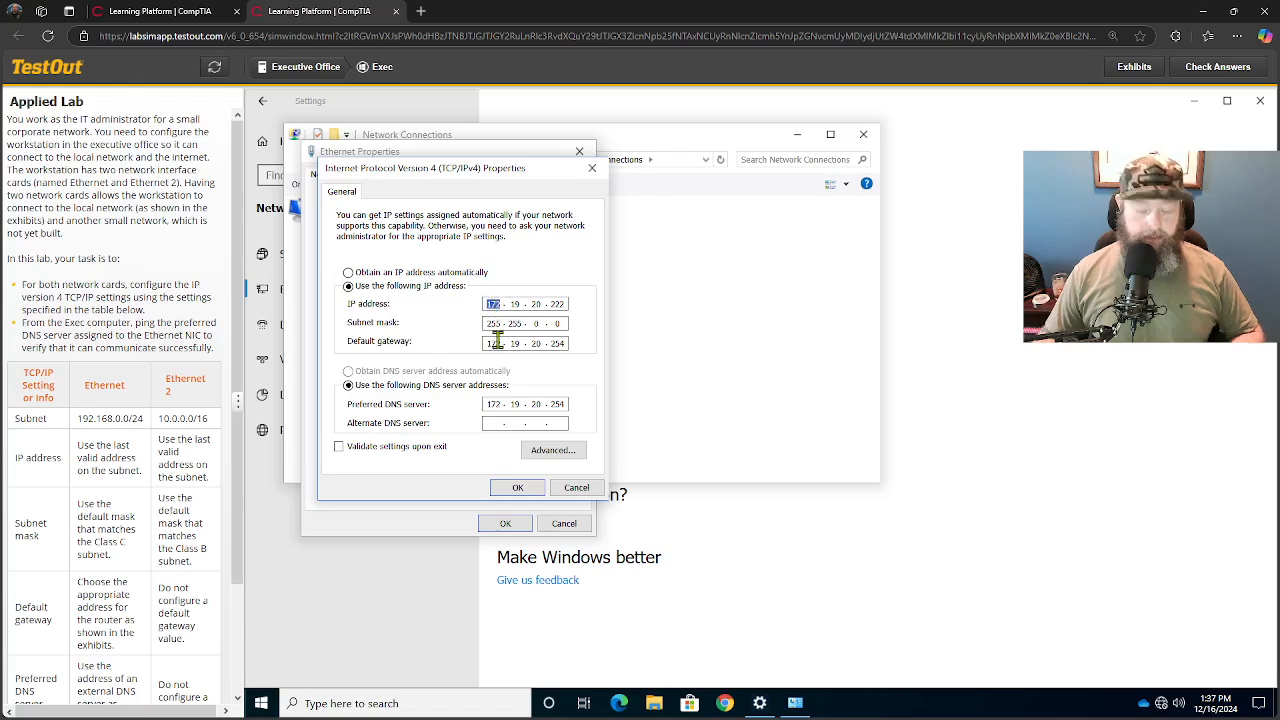
{"action": "type", "text": "192 . 16"}
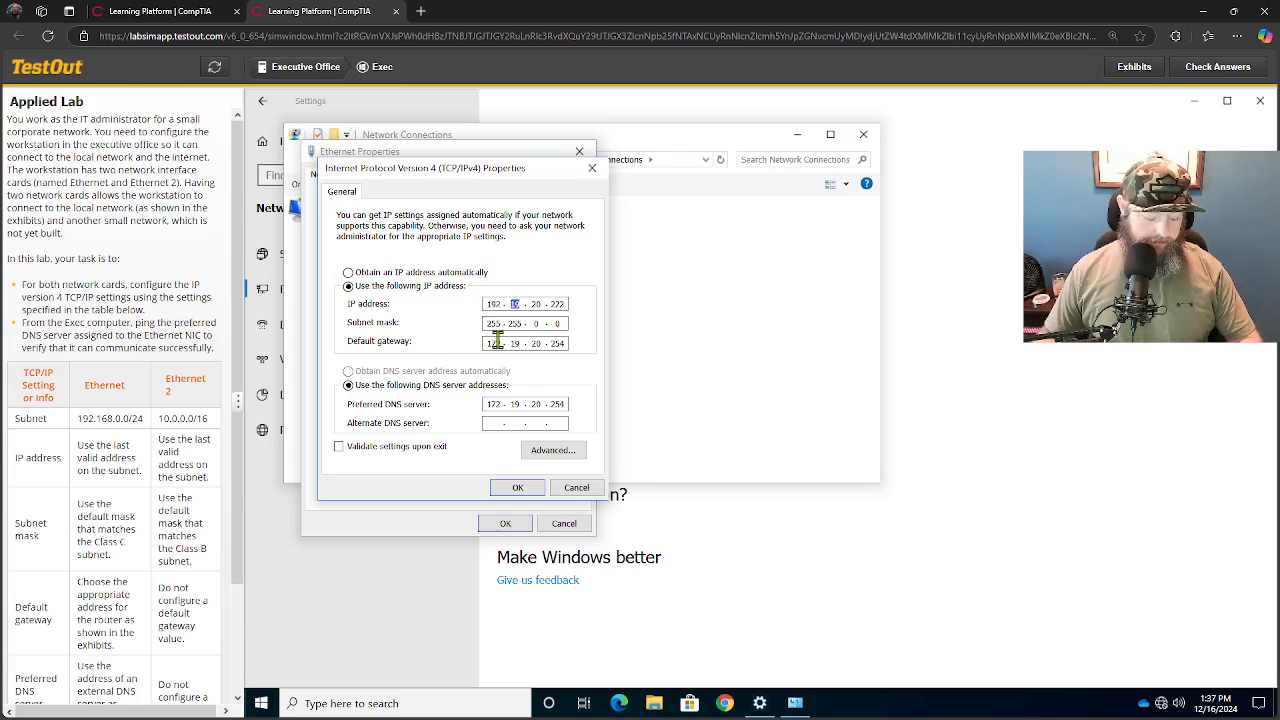
{"action": "type", "text": "8 . "}
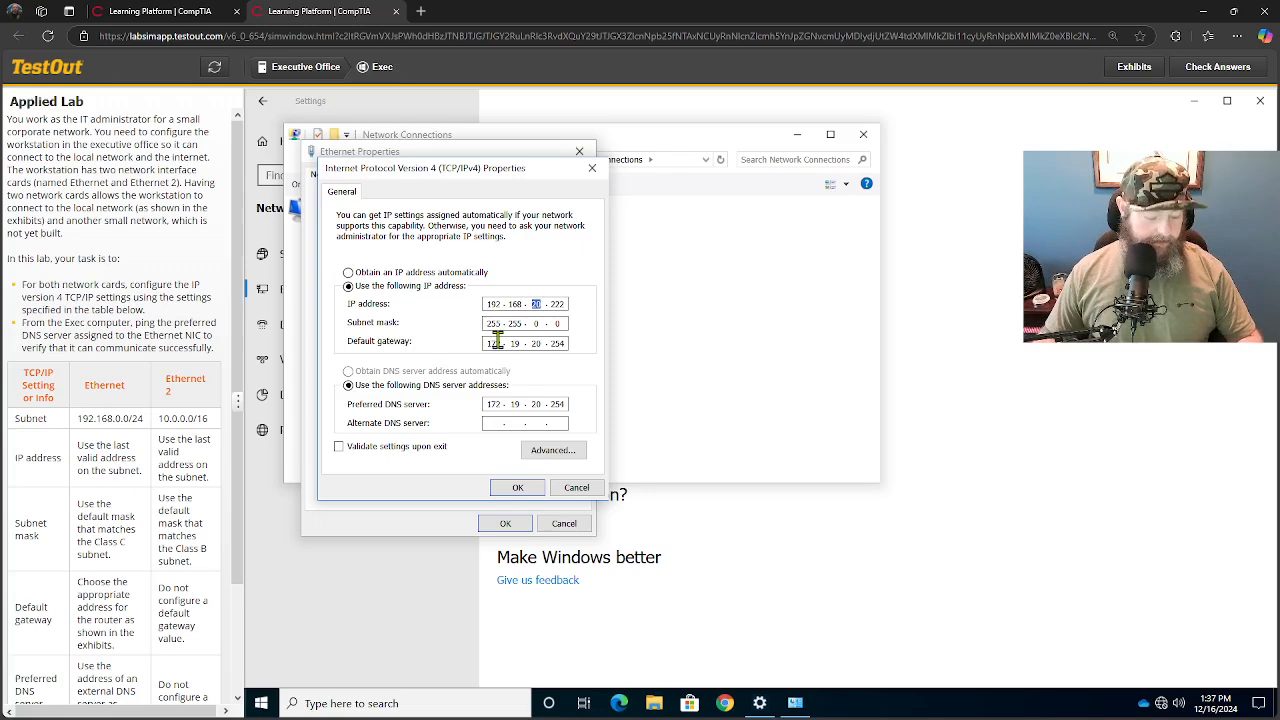
{"action": "type", "text": "0 . 254"}
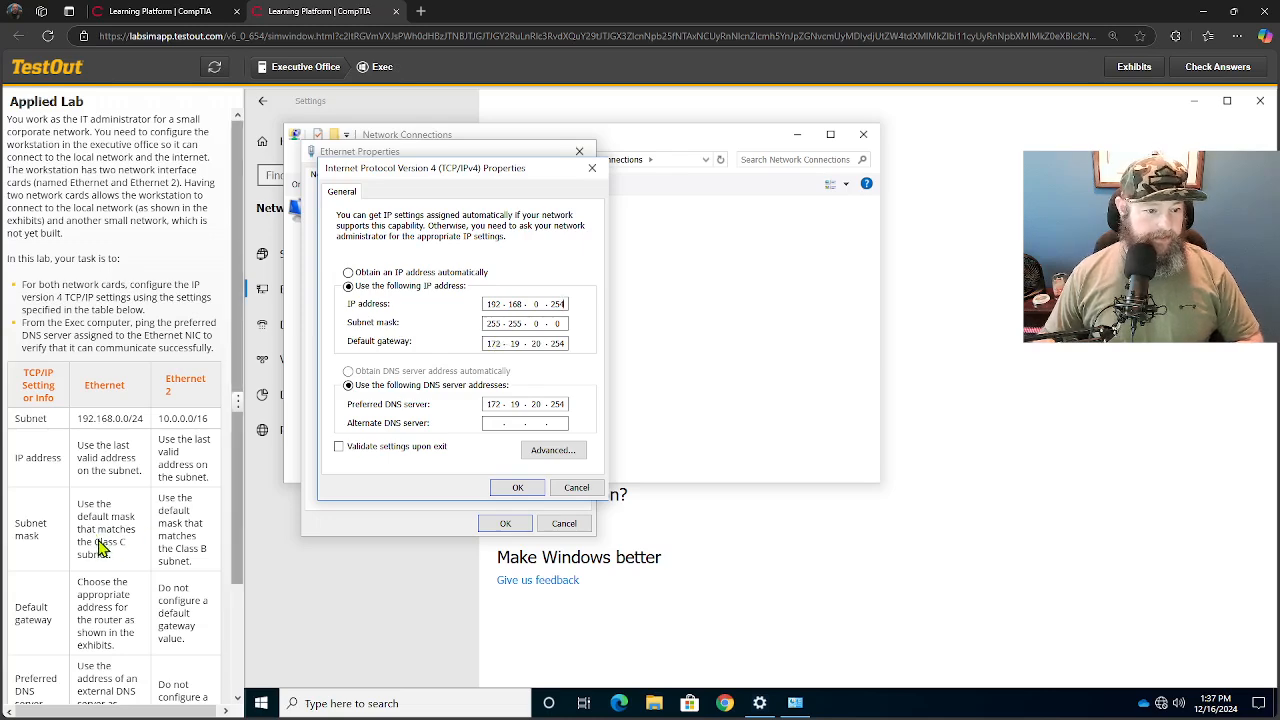
{"action": "scroll", "coordinate": [110, 545], "scroll_direction": "down", "scroll_amount": 1}
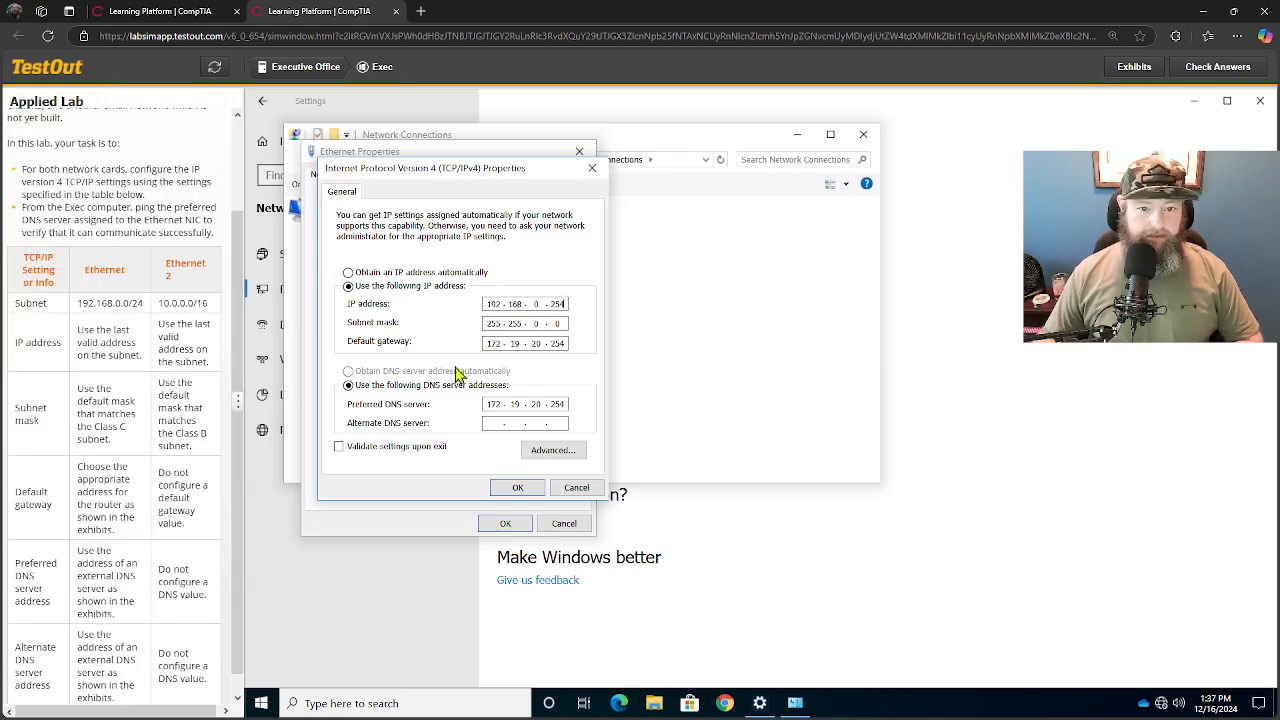
{"action": "double_click", "coordinate": [539, 323]}
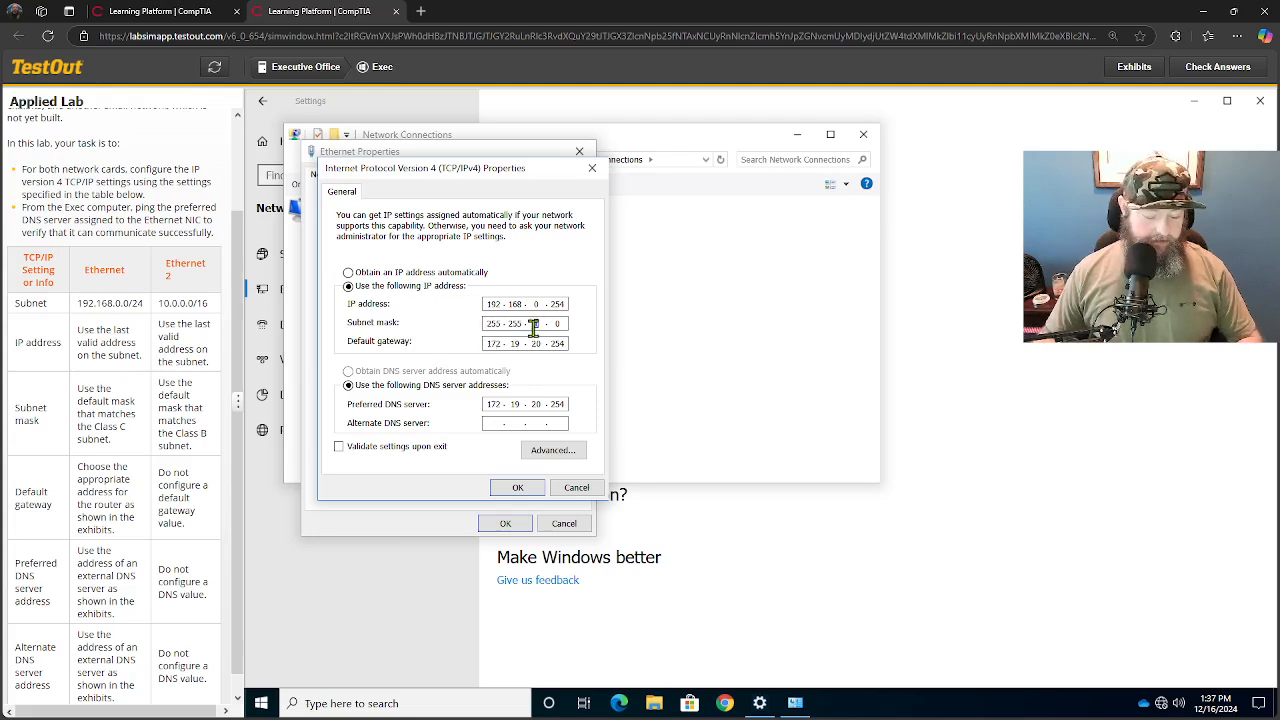
{"action": "type", "text": "255 ."}
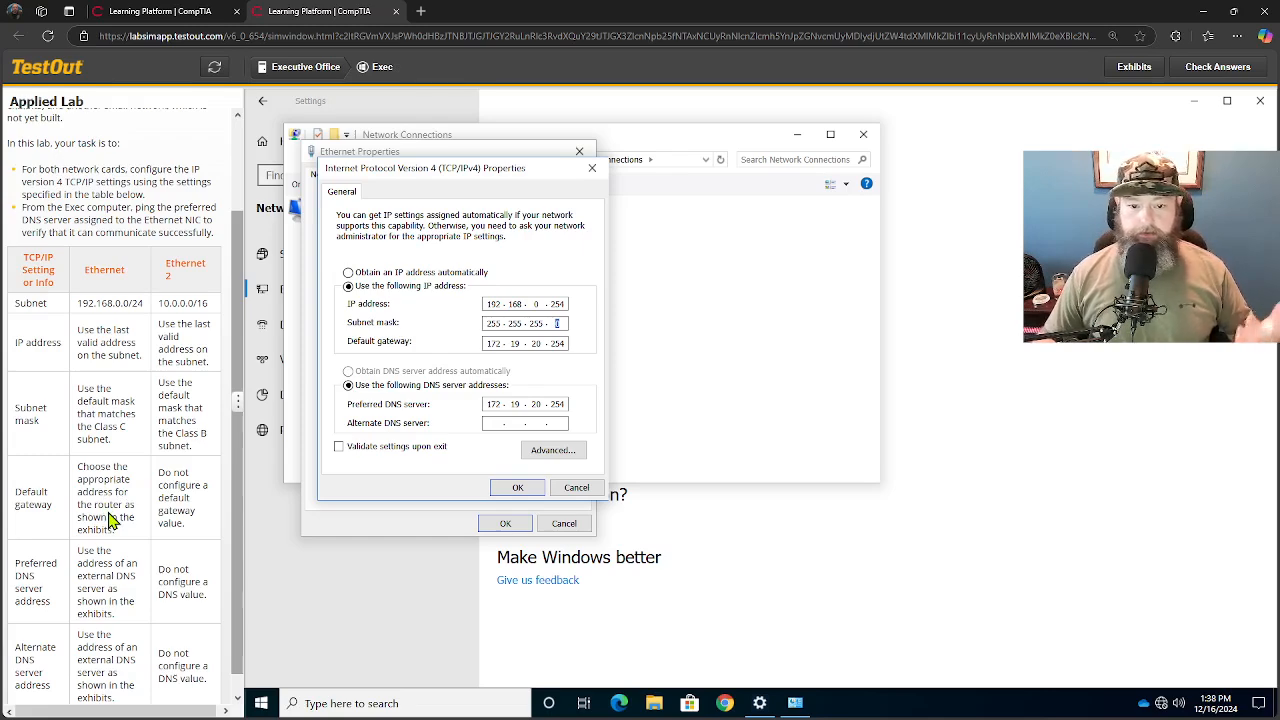
- Look up the building router's address in the network exhibit and set the default gateway to 192.168.0.5
{"action": "left_click", "coordinate": [1134, 67]}
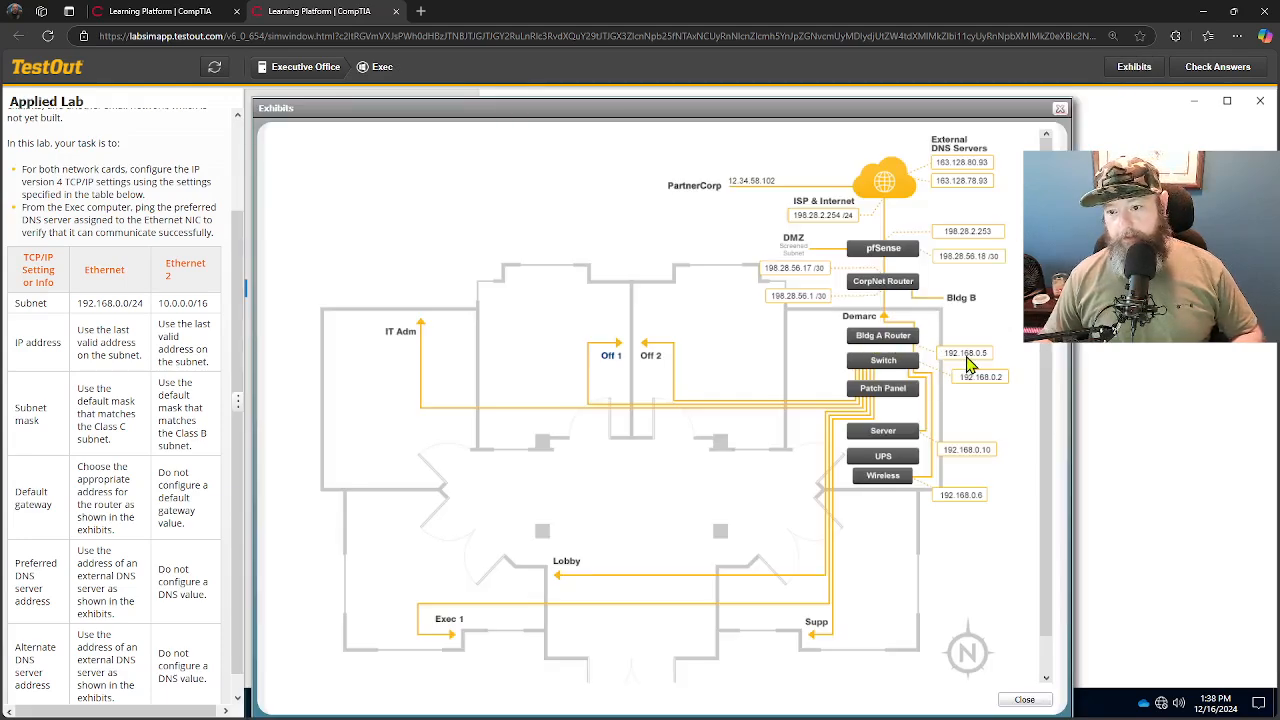
{"action": "left_click", "coordinate": [1060, 110]}
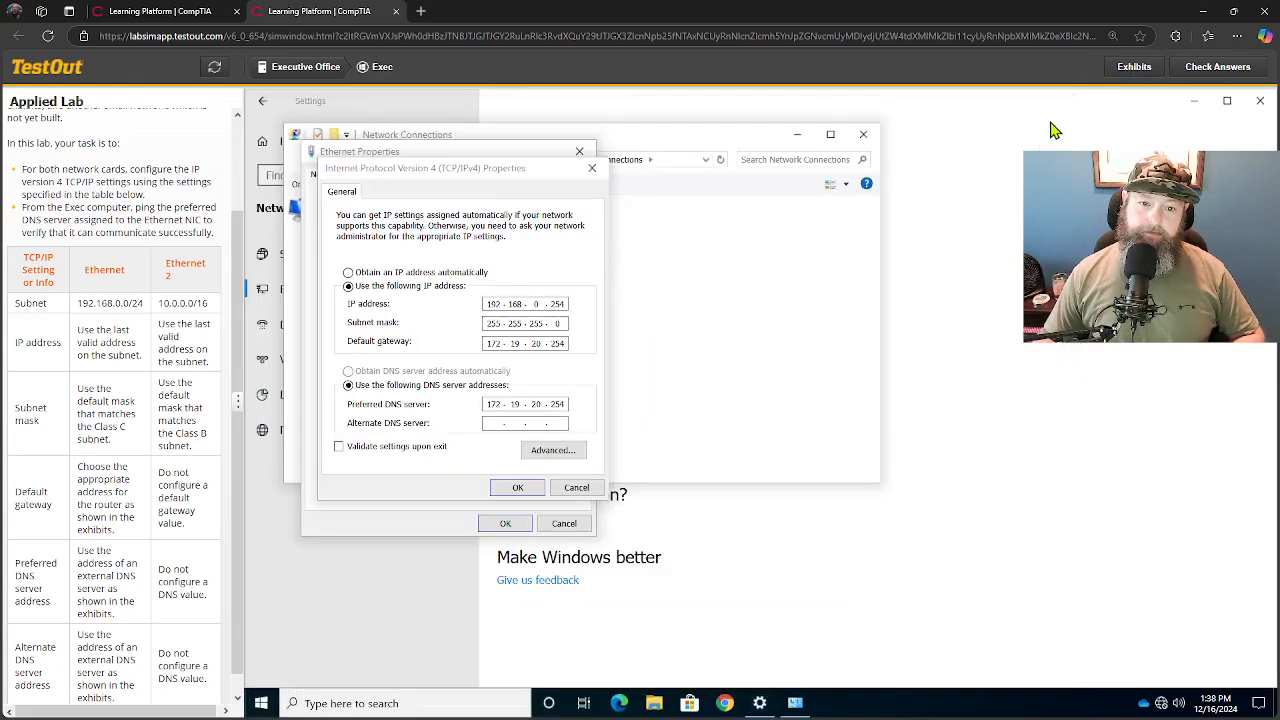
{"action": "double_click", "coordinate": [494, 343]}
{"action": "type", "text": "192 . 168 . "}
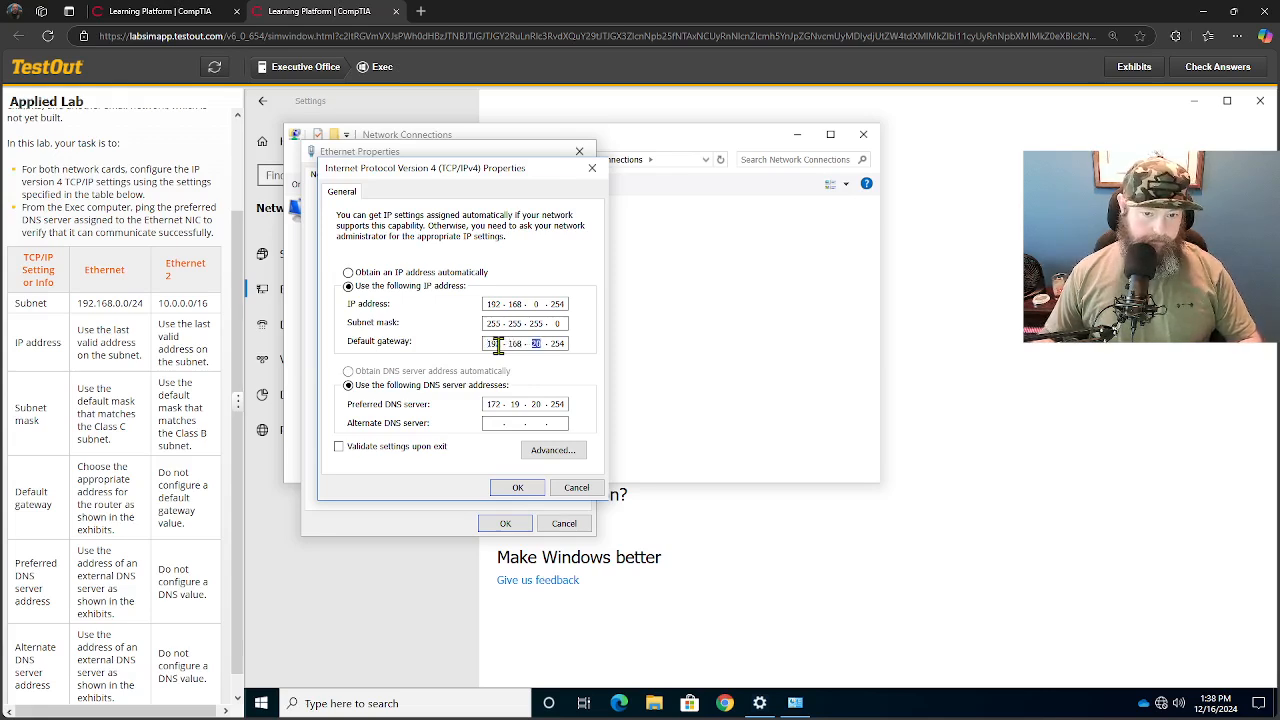
{"action": "type", "text": "0 ."}
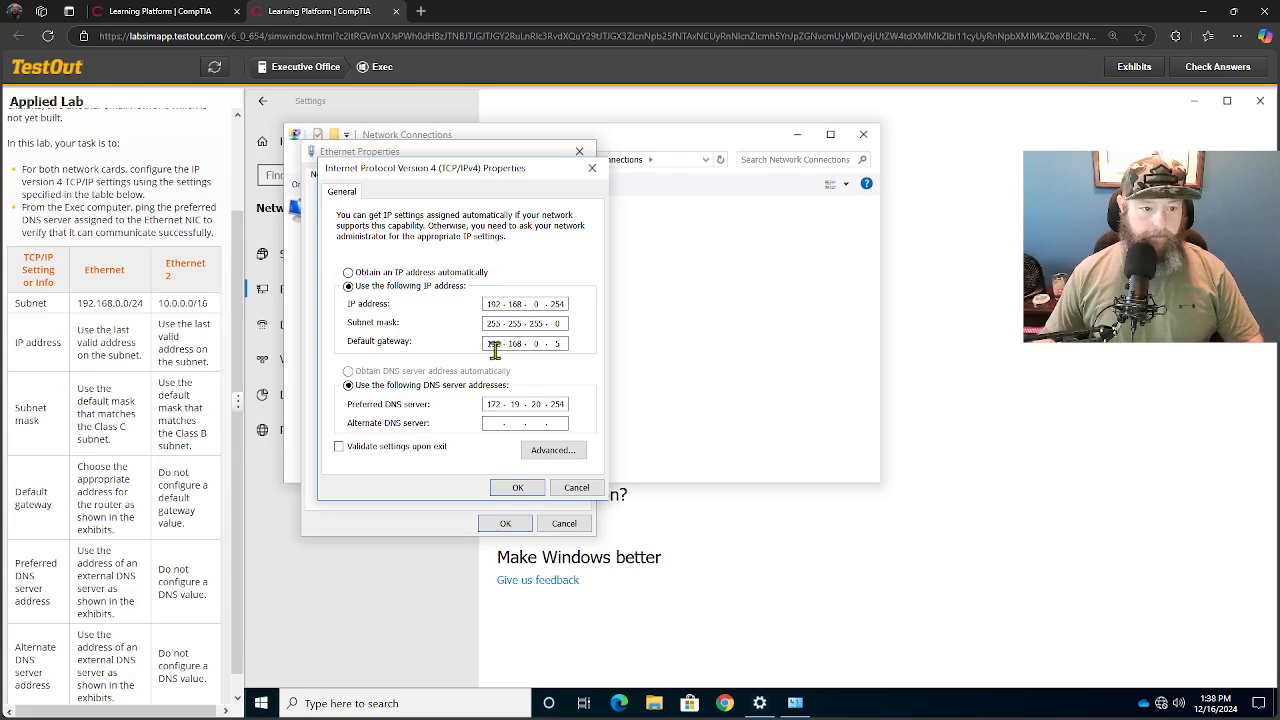
- Look up the external DNS servers in the exhibit and set the preferred DNS server to 163.128.80.93
{"action": "scroll", "coordinate": [115, 515], "scroll_direction": "down", "scroll_amount": 1}
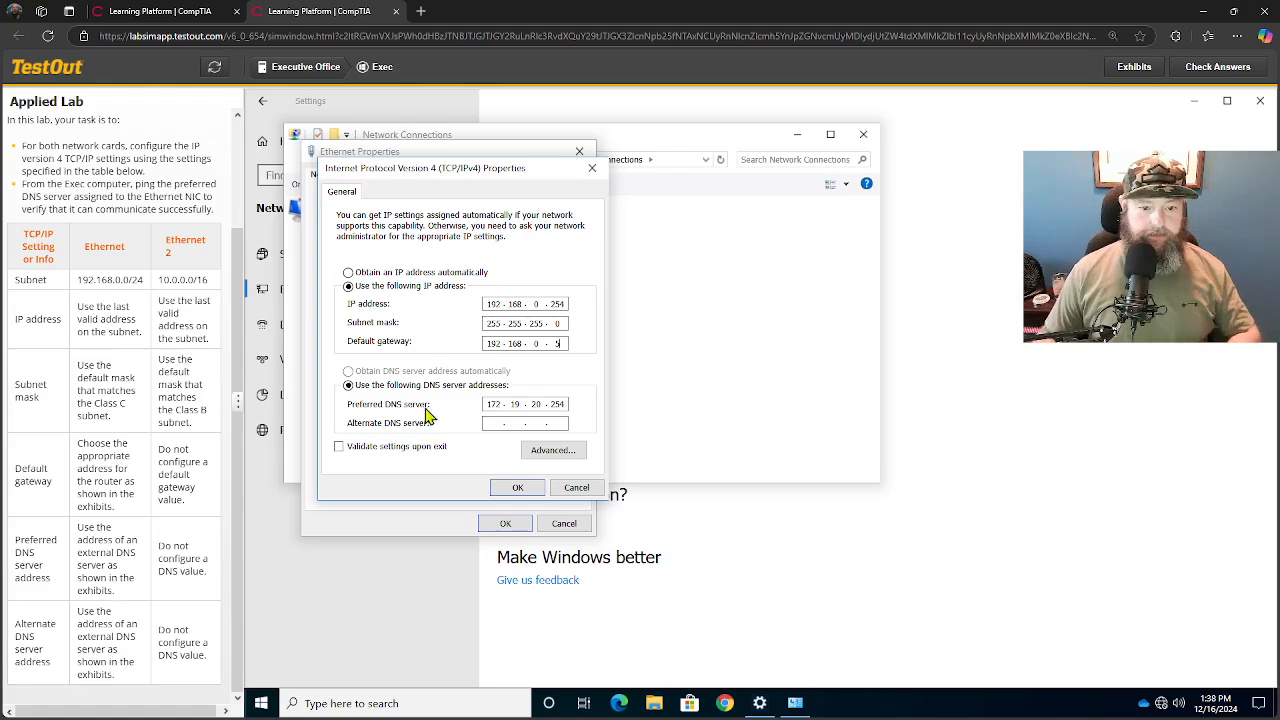
{"action": "left_click", "coordinate": [1136, 76]}
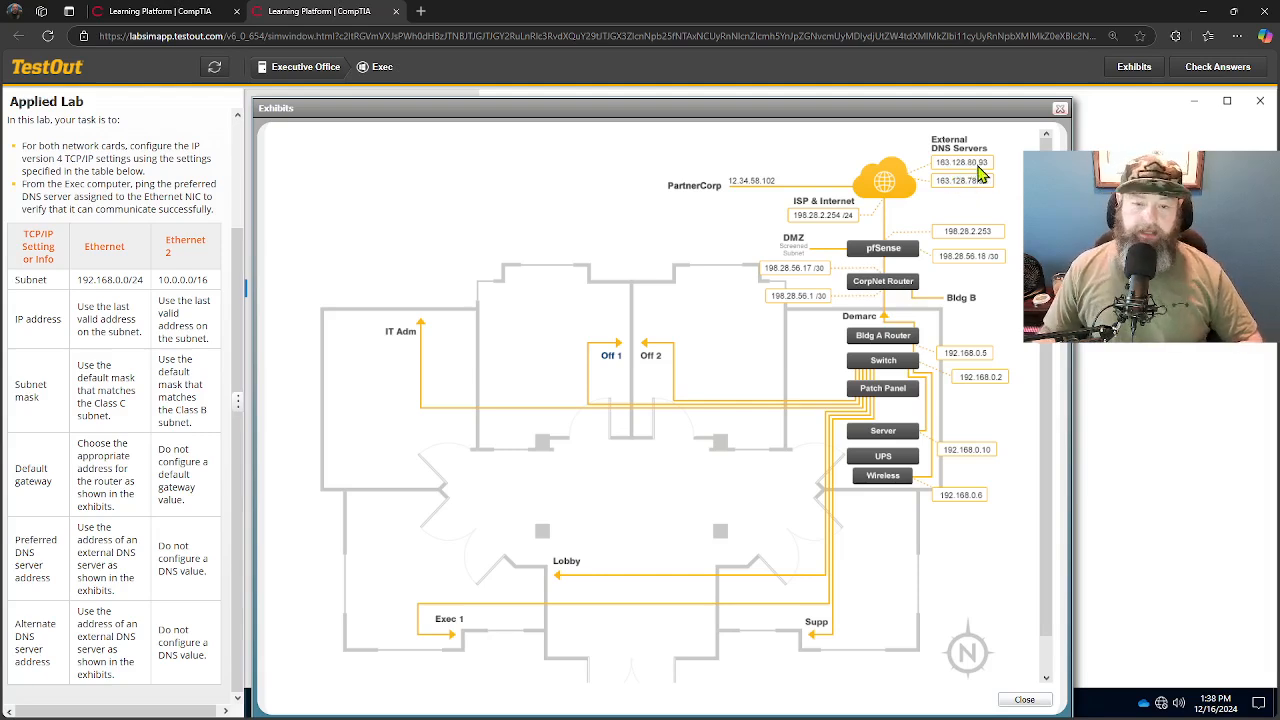
{"action": "left_click", "coordinate": [1060, 108]}
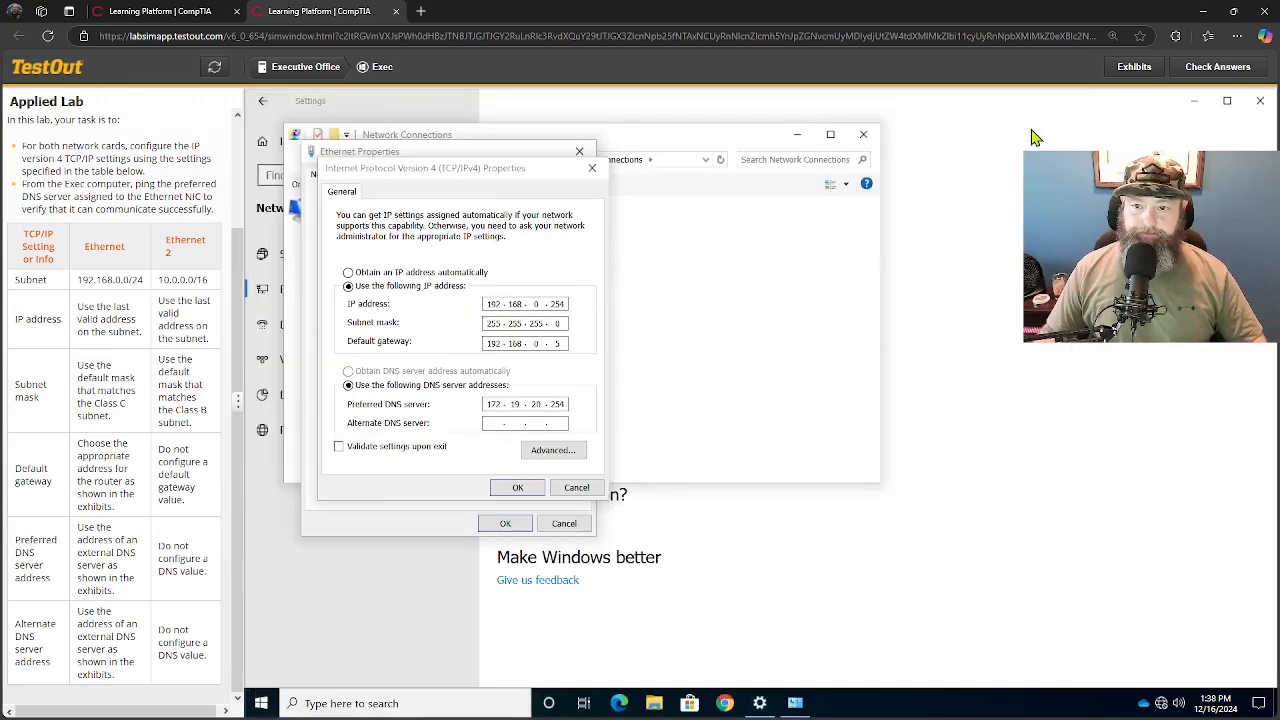
{"action": "double_click", "coordinate": [490, 404]}
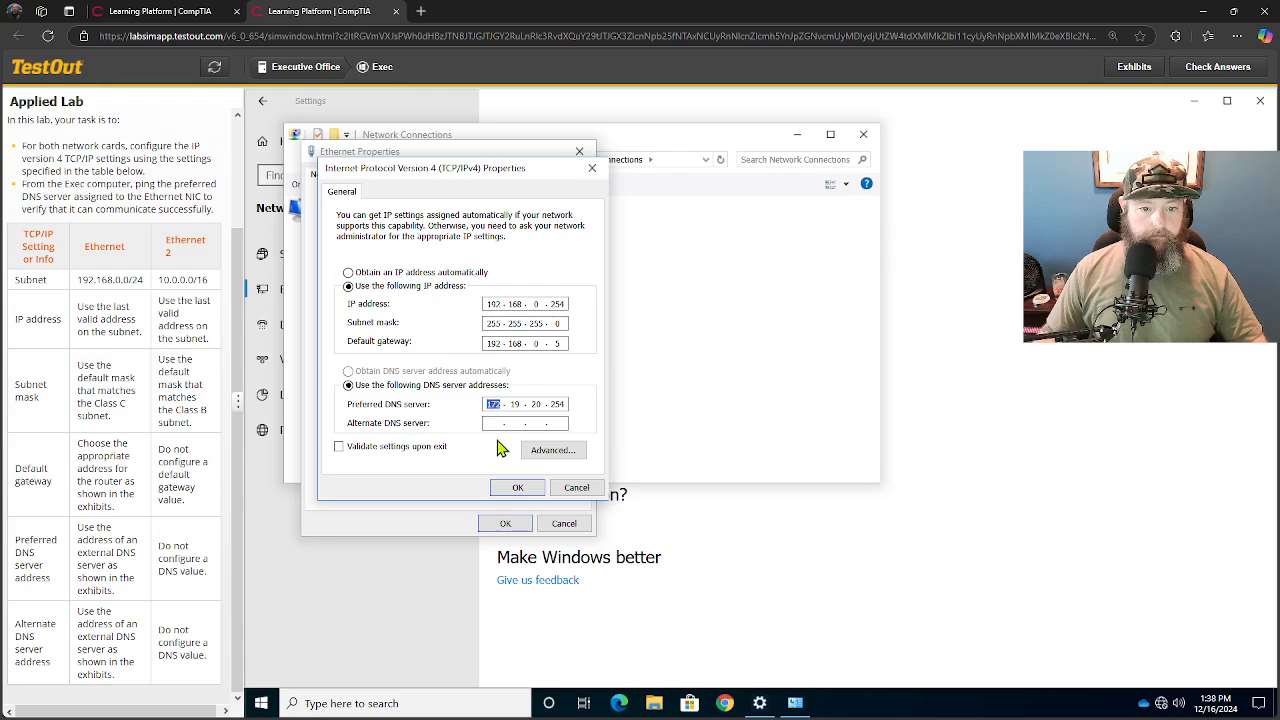
{"action": "type", "text": "163 . "}
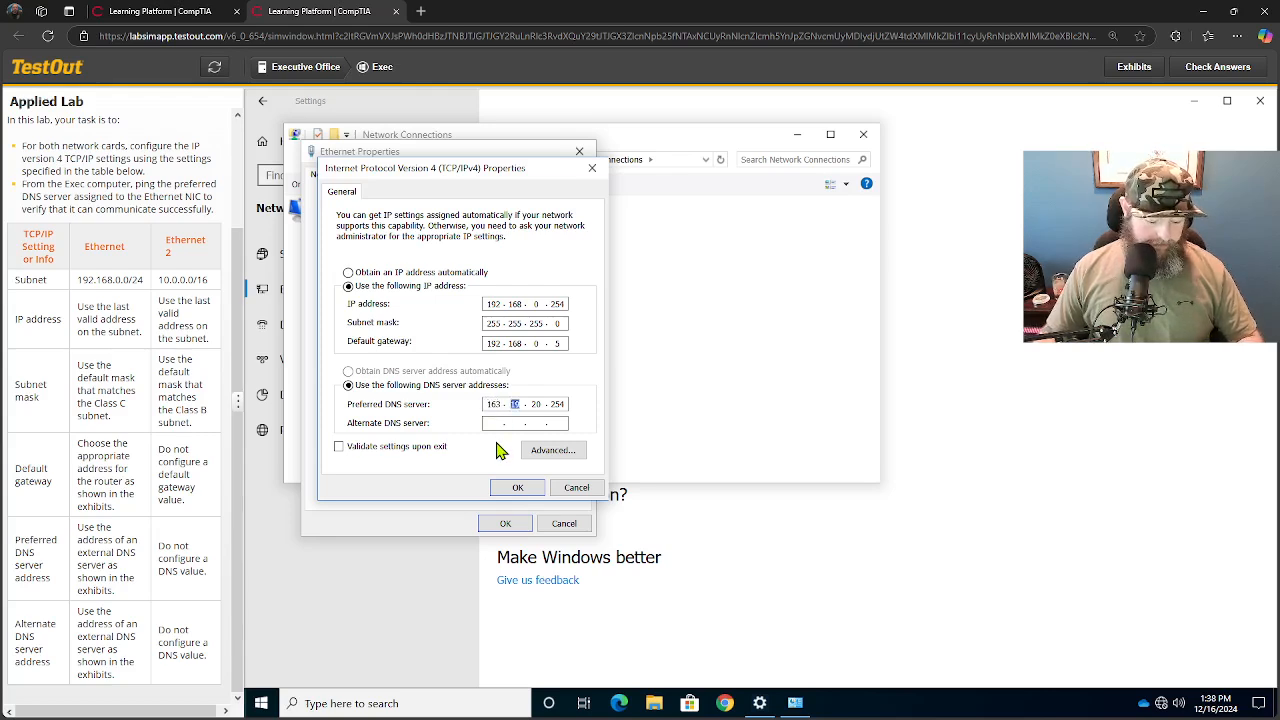
{"action": "type", "text": "128 . 80 . 93"}
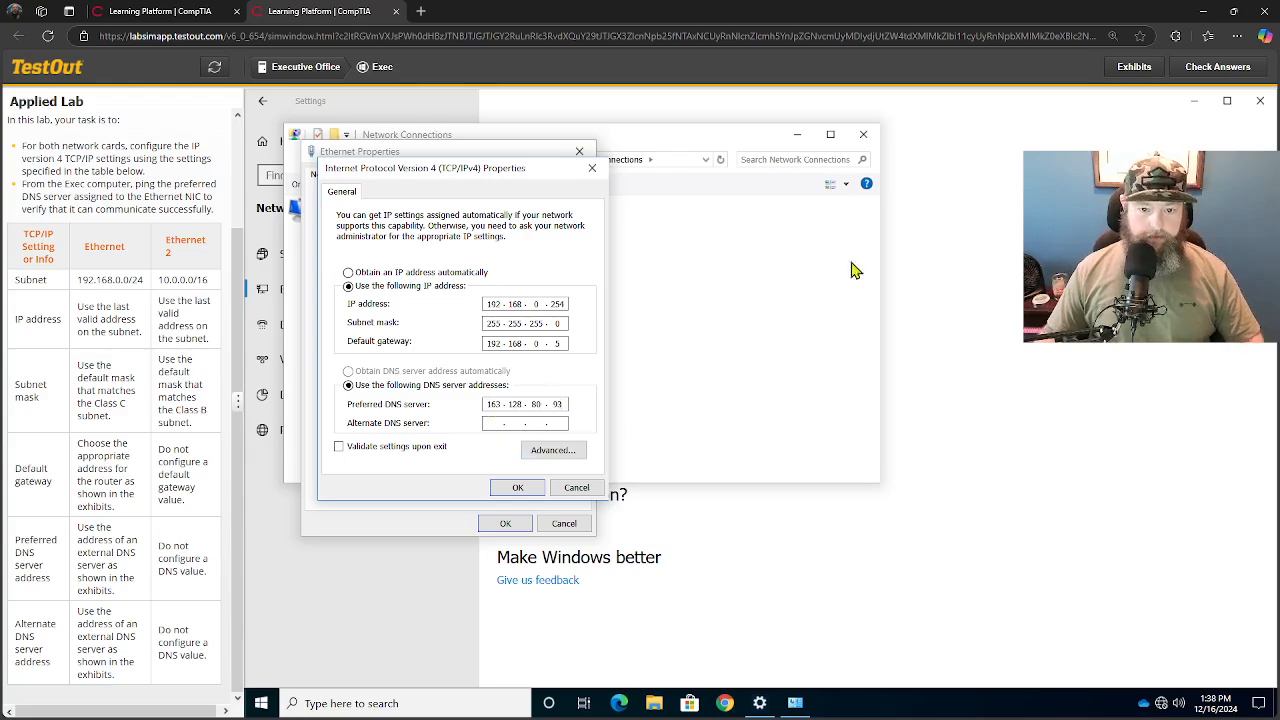
- Look up the second external DNS server in the network exhibit and set the alternate DNS server to 163.128.78.93
{"action": "left_click", "coordinate": [1138, 67]}
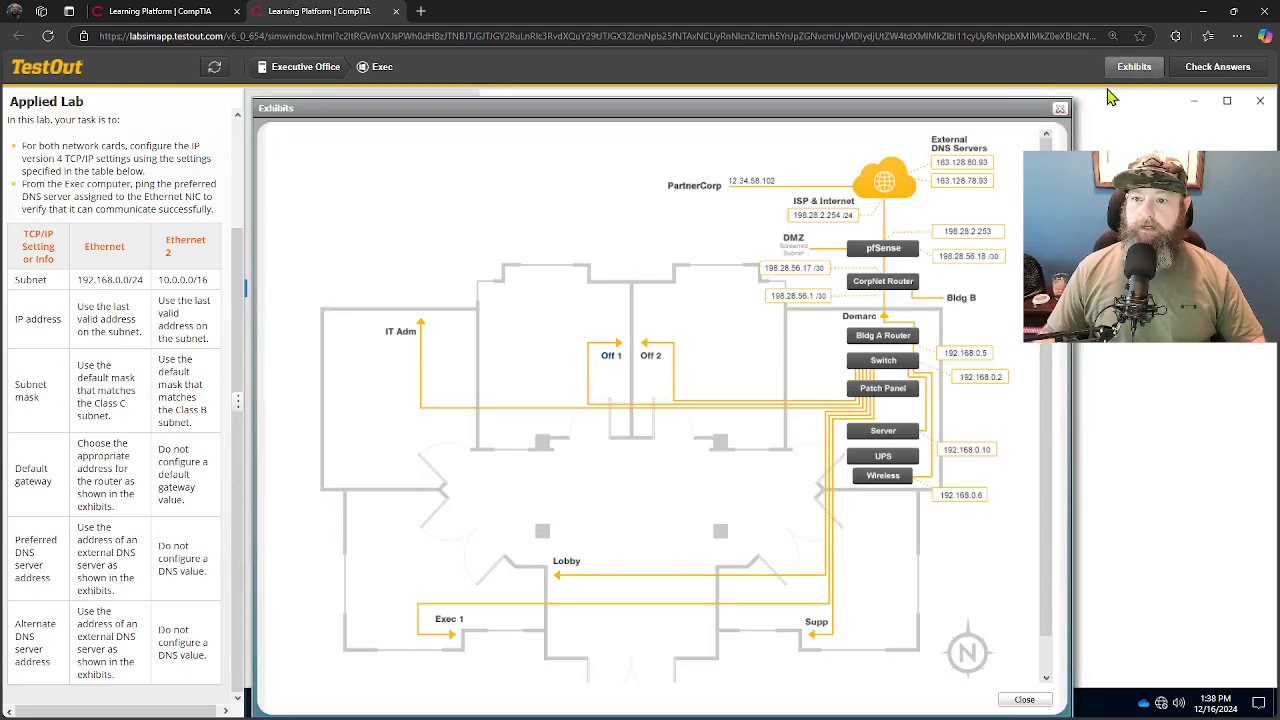
{"action": "left_click", "coordinate": [1060, 108]}
{"action": "left_click", "coordinate": [498, 423]}
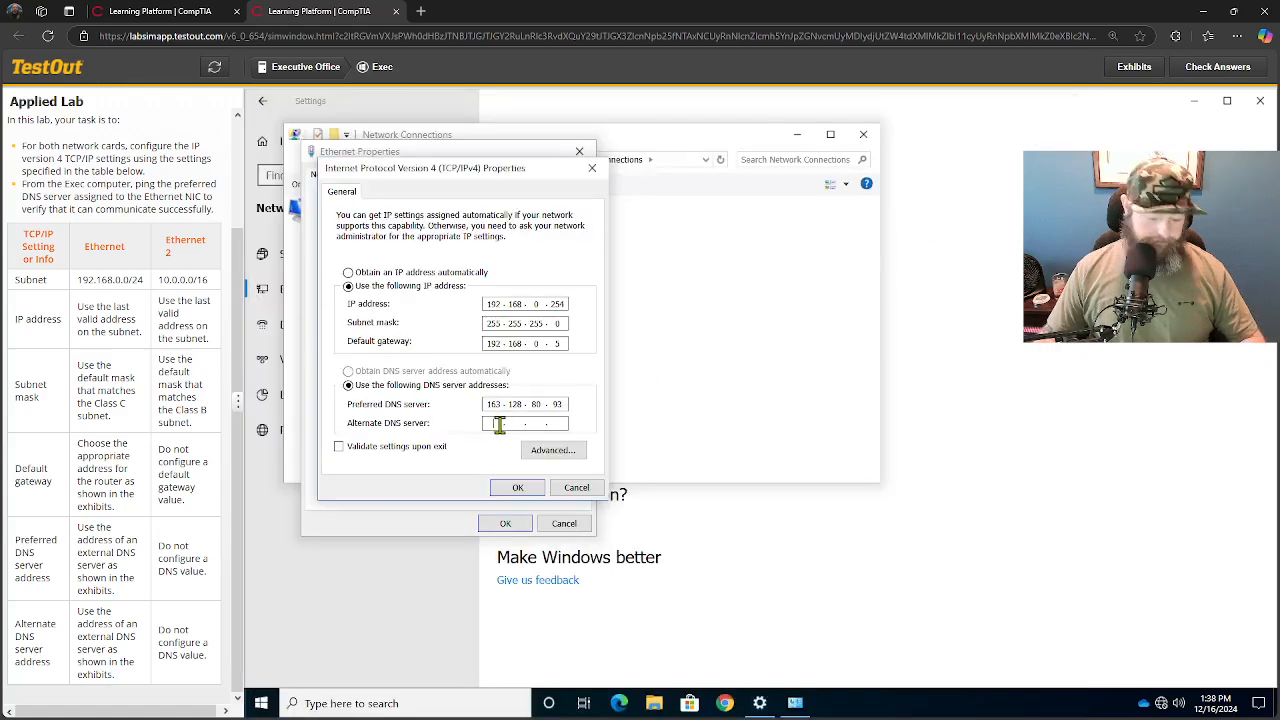
{"action": "type", "text": "16"}
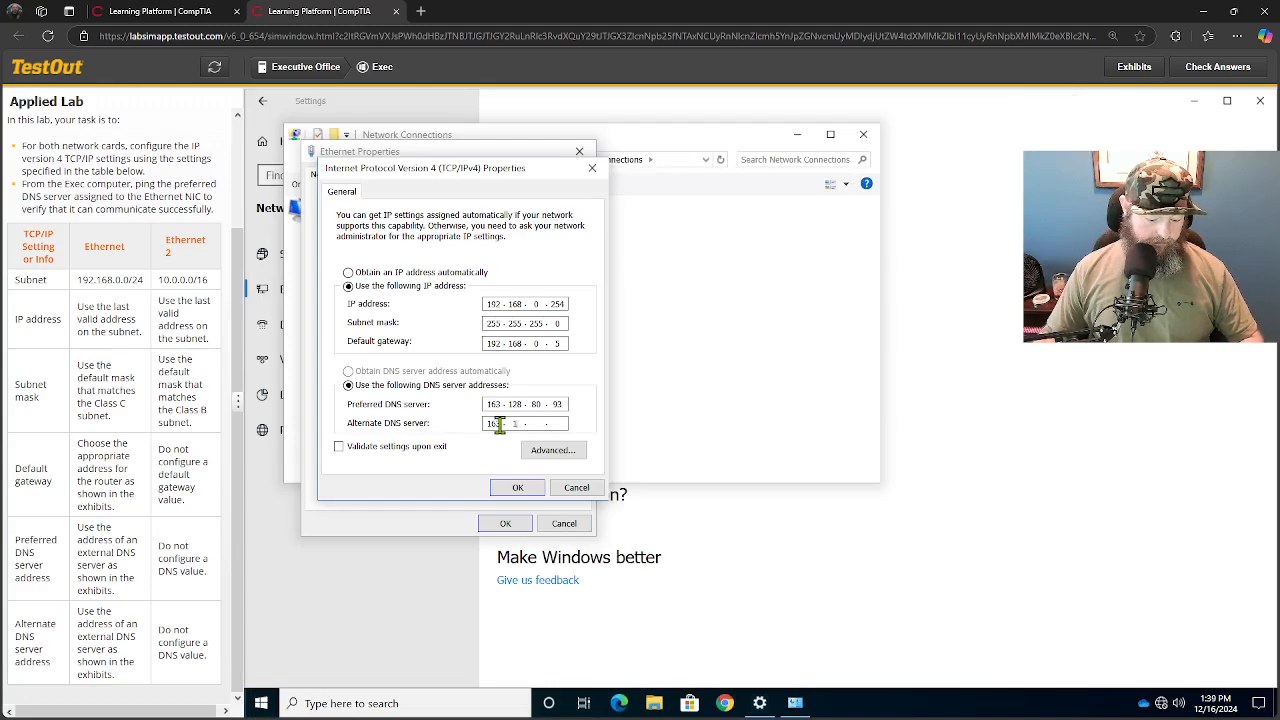
{"action": "type", "text": "3 . 128 . "}
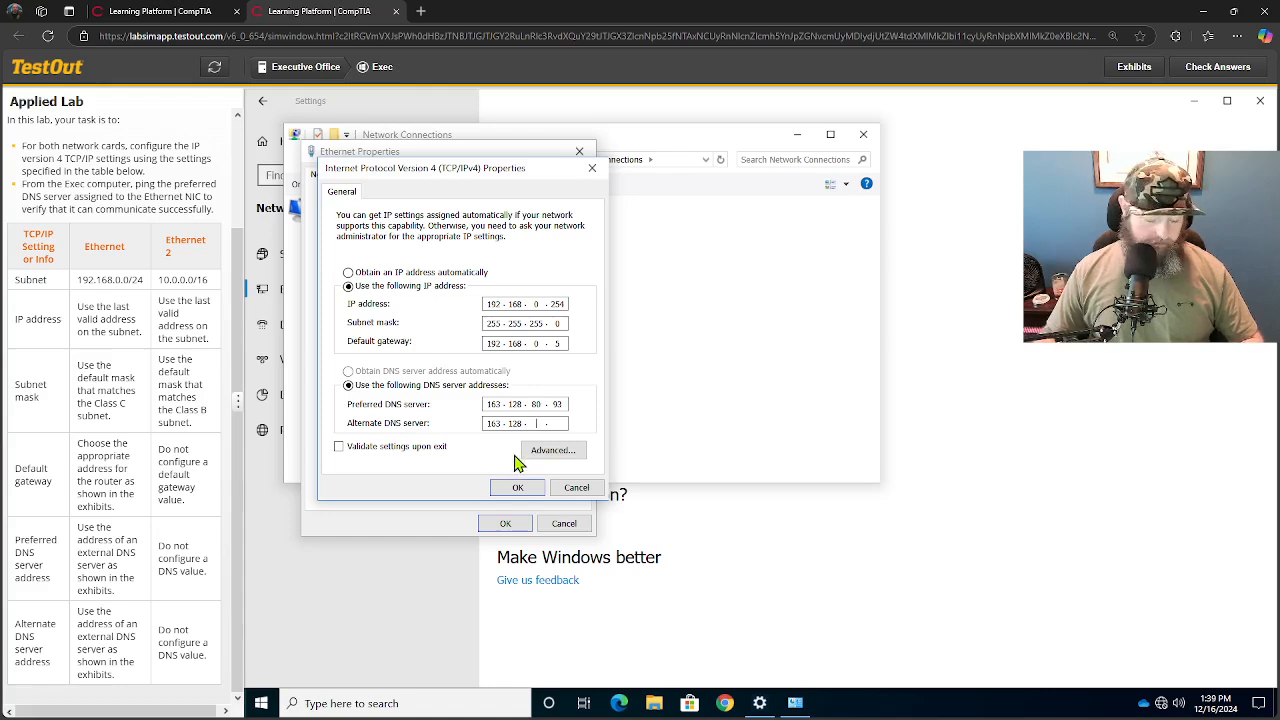
{"action": "type", "text": "78 . "}
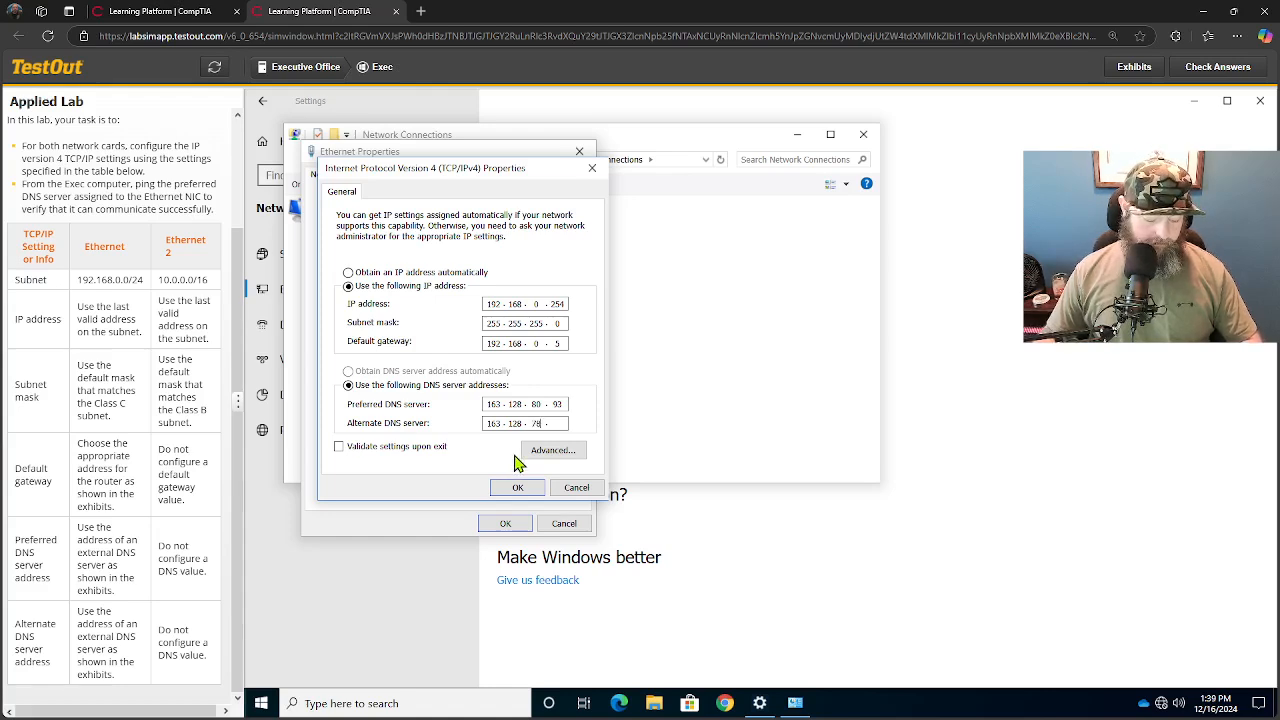
{"action": "type", "text": "93"}
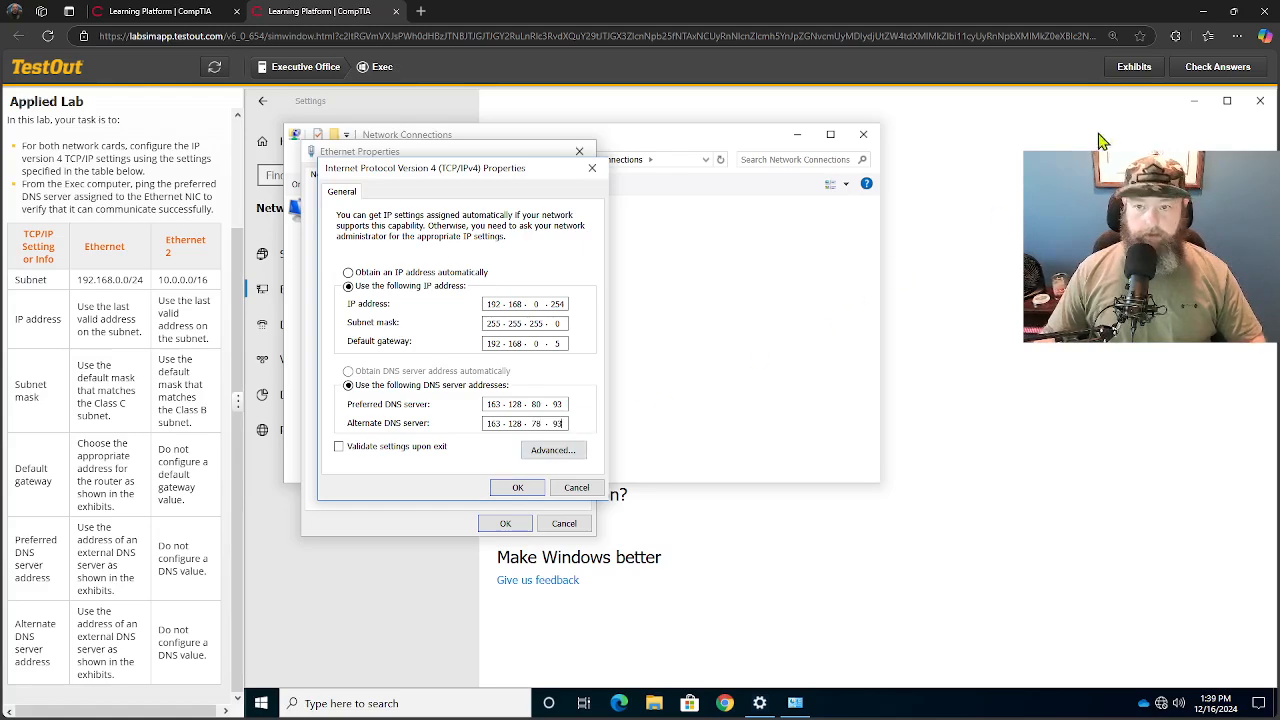
- Recheck the DNS addresses against the exhibit, then apply the IPv4 settings and close the Ethernet adapter's properties
{"action": "left_click", "coordinate": [1134, 68]}
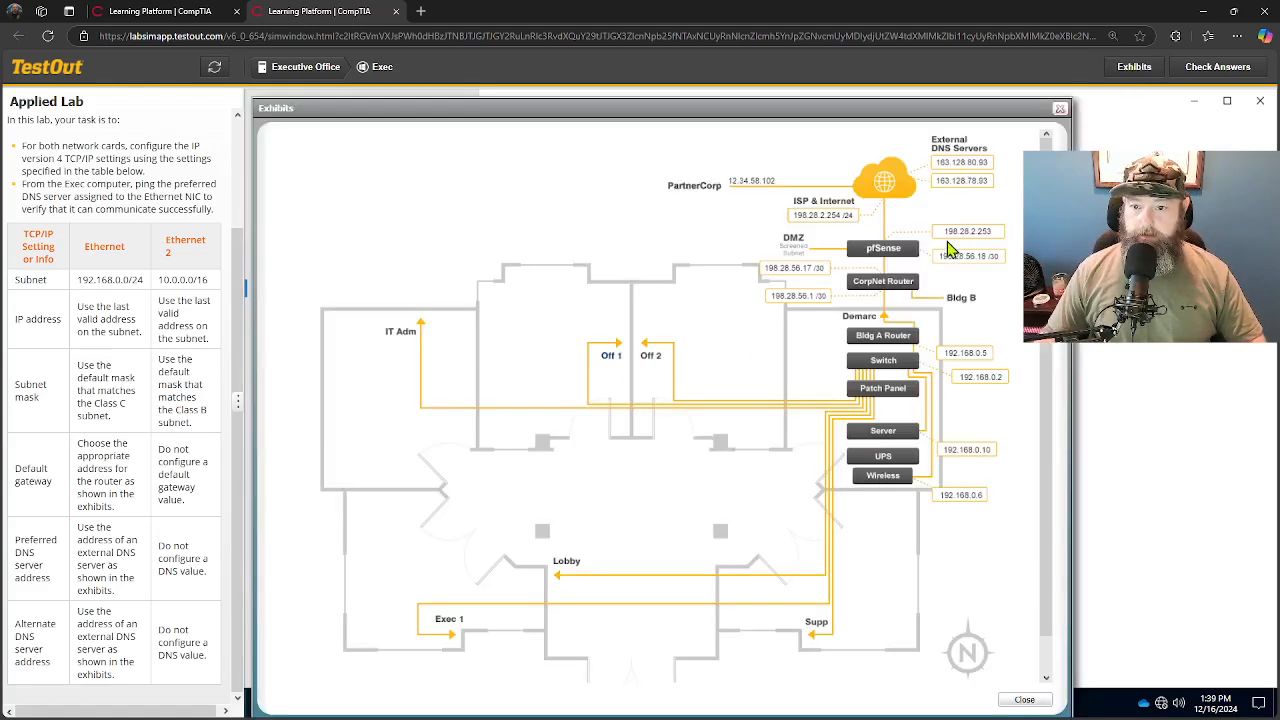
{"action": "left_click_drag", "start_coordinate": [740, 112], "coordinate": [254, 465]}
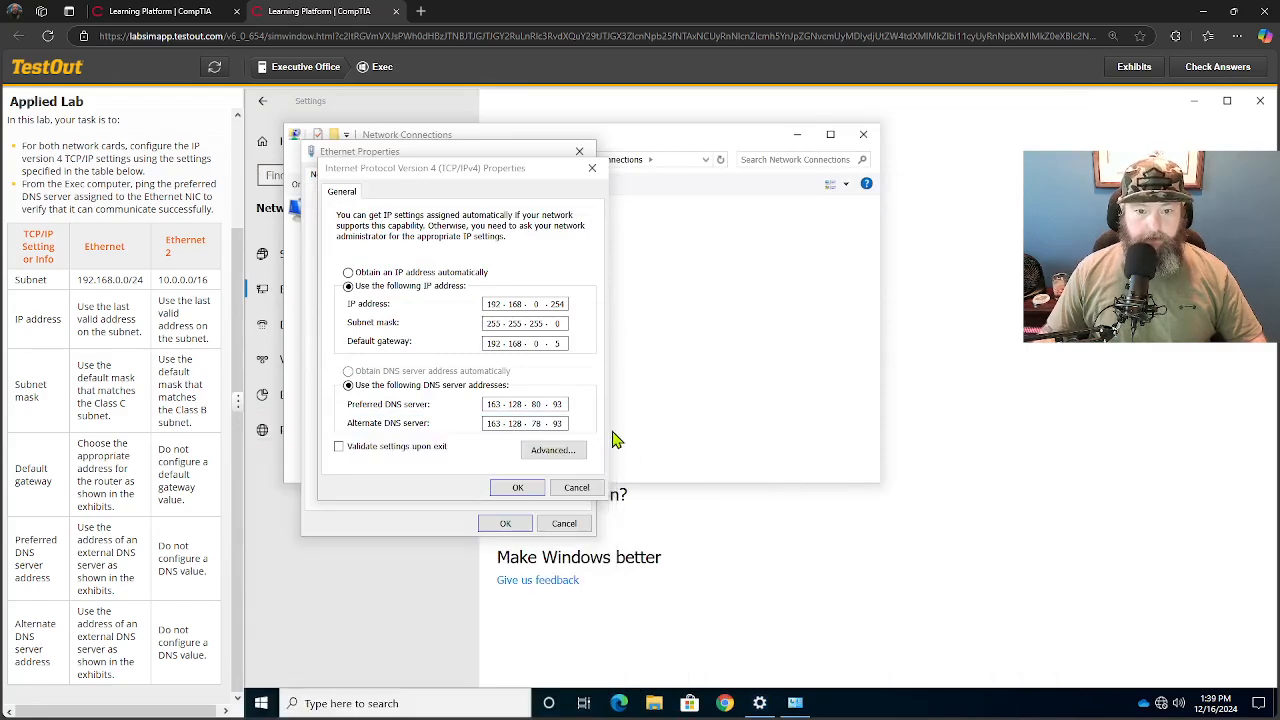
{"action": "left_click", "coordinate": [594, 452]}
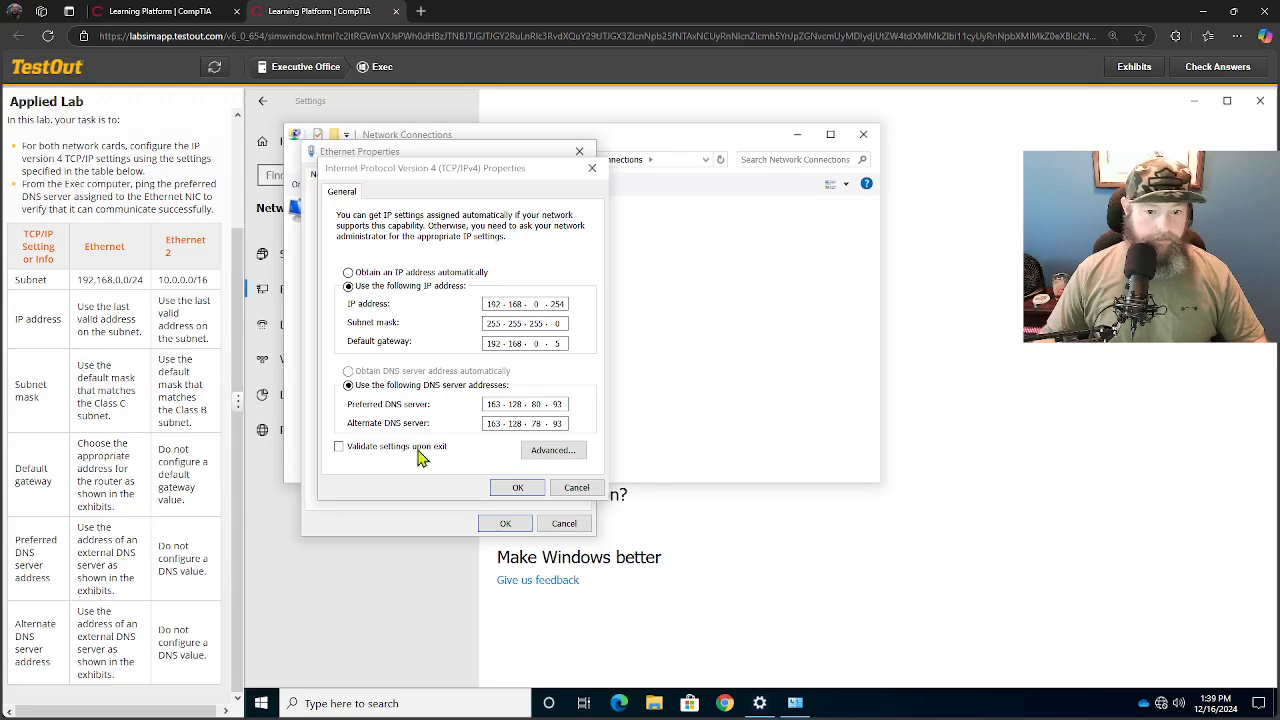
{"action": "left_click", "coordinate": [518, 488]}
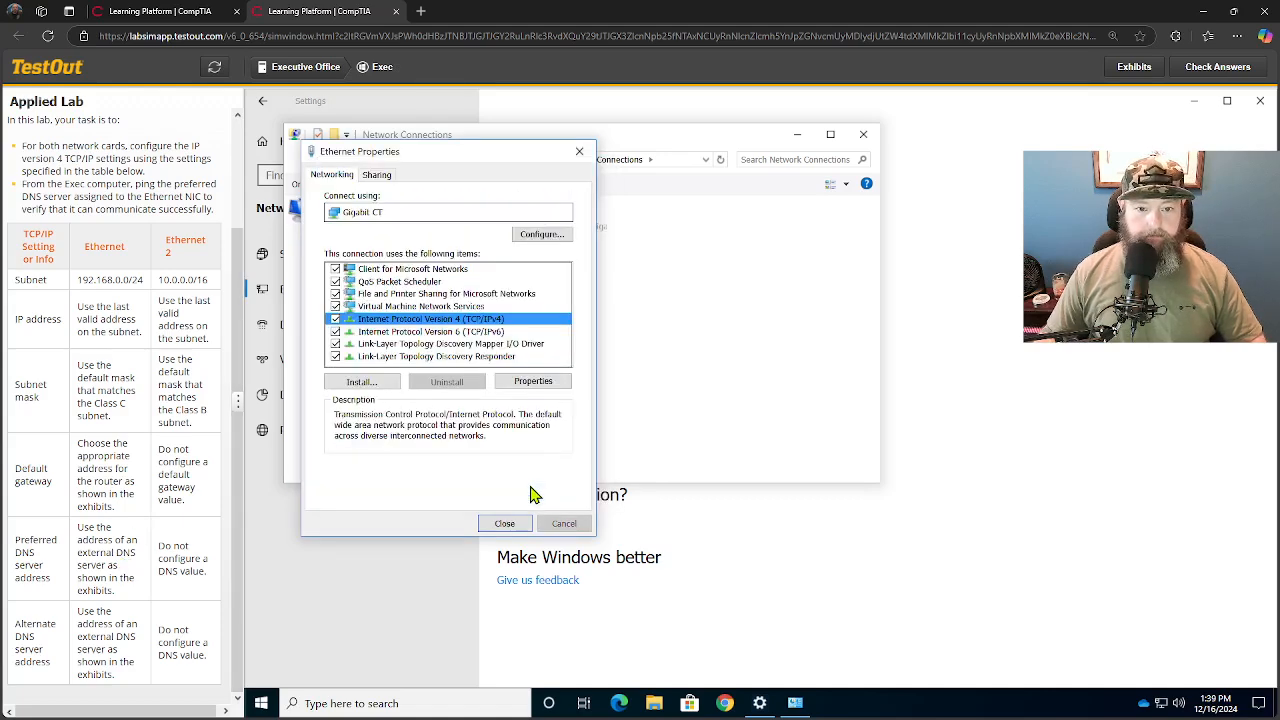
{"action": "left_click", "coordinate": [504, 523]}
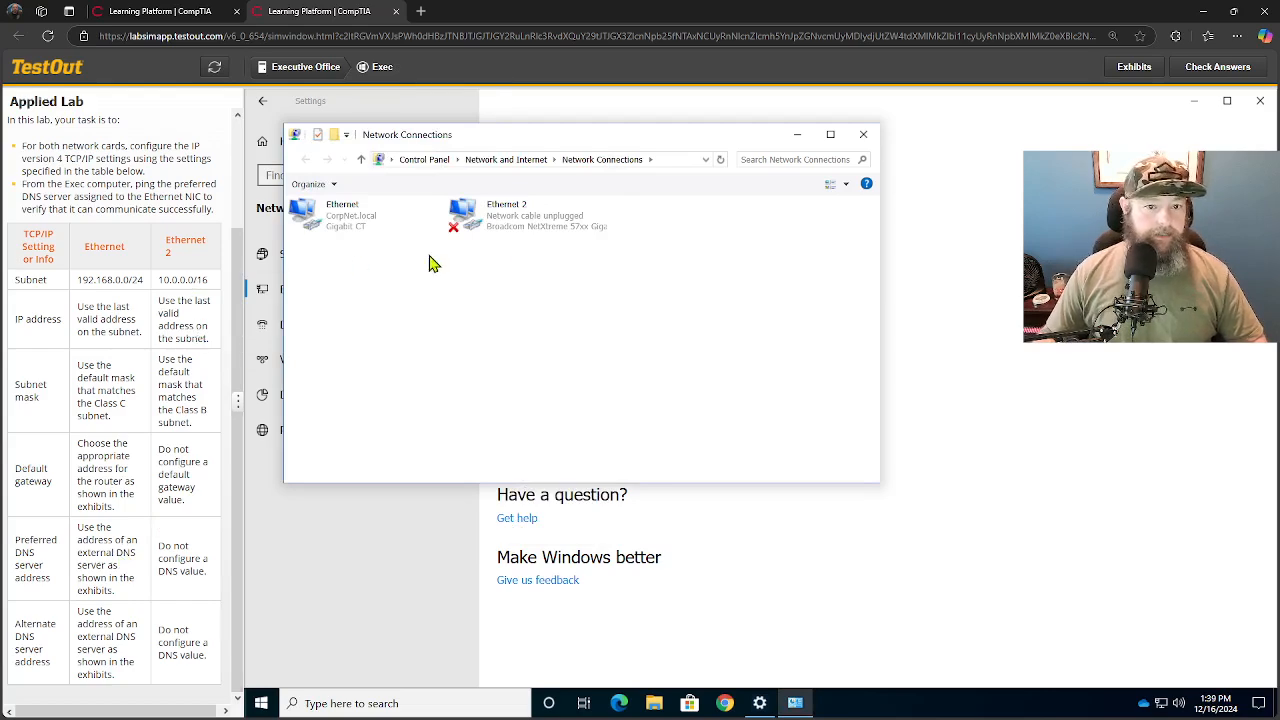
- Open the Internet Protocol Version 4 (TCP/IPv4) properties of the Ethernet 2 adapter
{"action": "left_click", "coordinate": [530, 226]}
{"action": "right_click", "coordinate": [530, 226]}
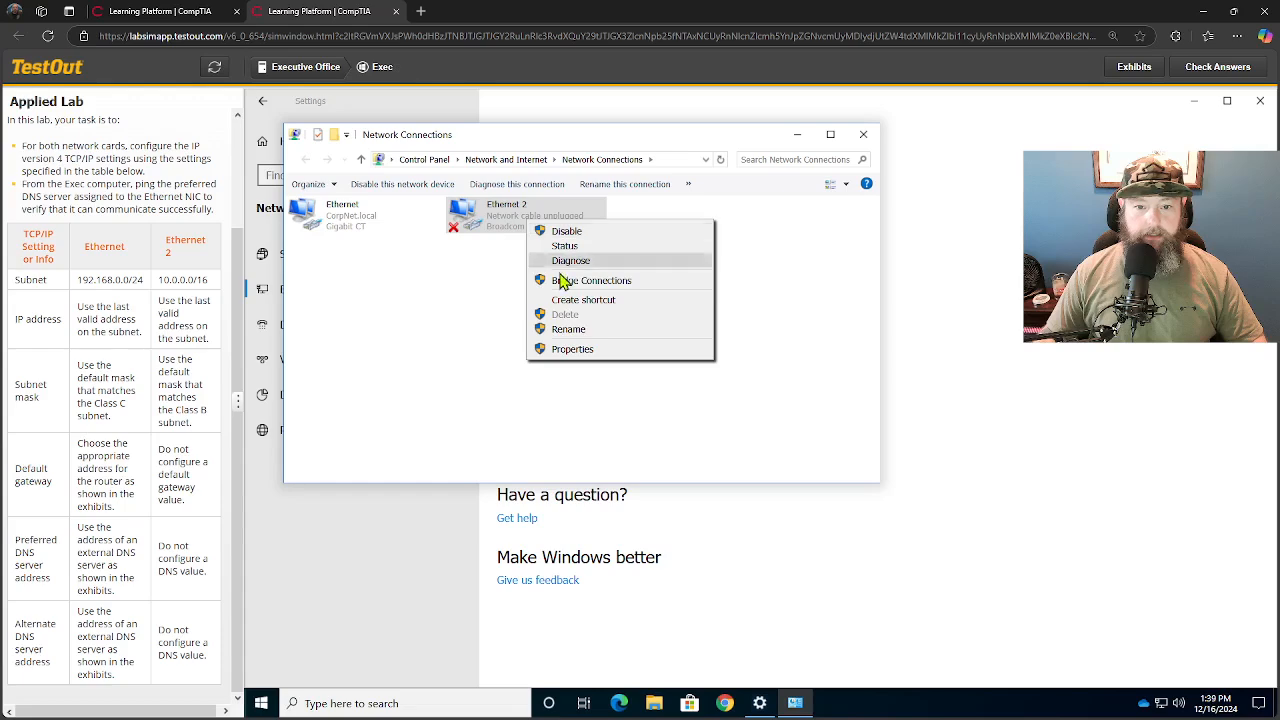
{"action": "left_click", "coordinate": [563, 358]}
{"action": "left_click", "coordinate": [478, 353]}
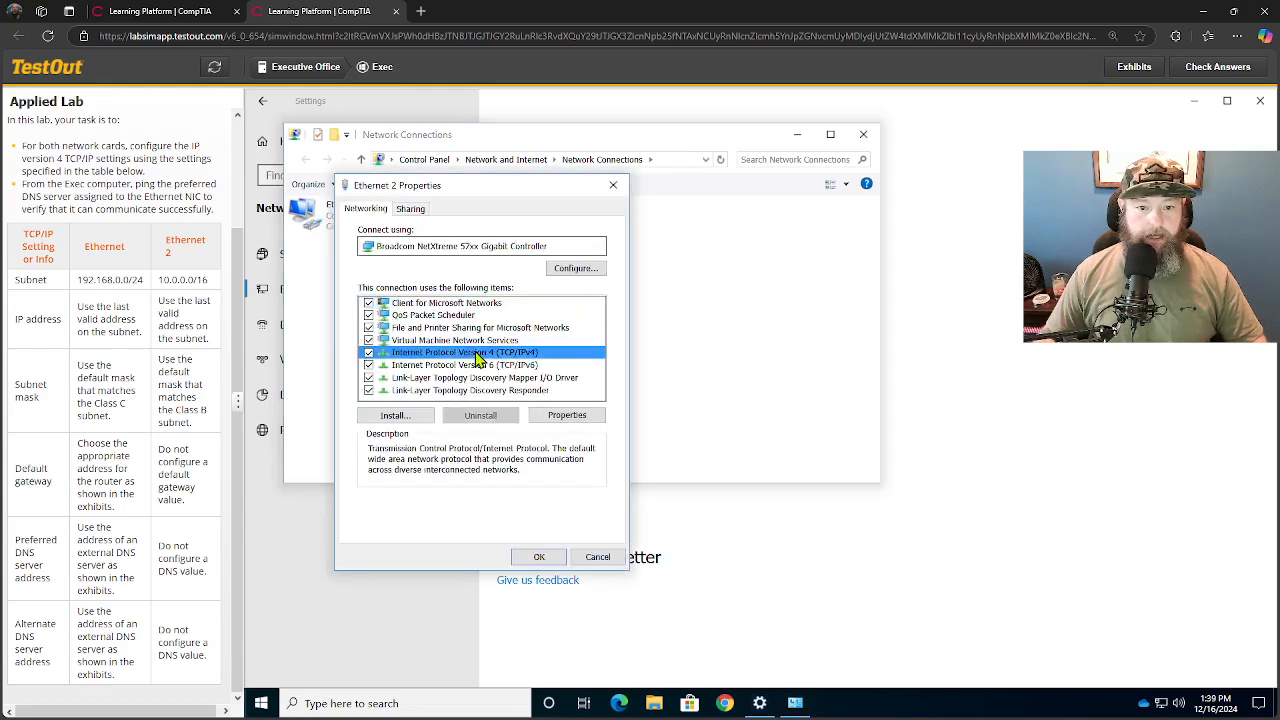
{"action": "left_click", "coordinate": [567, 416]}
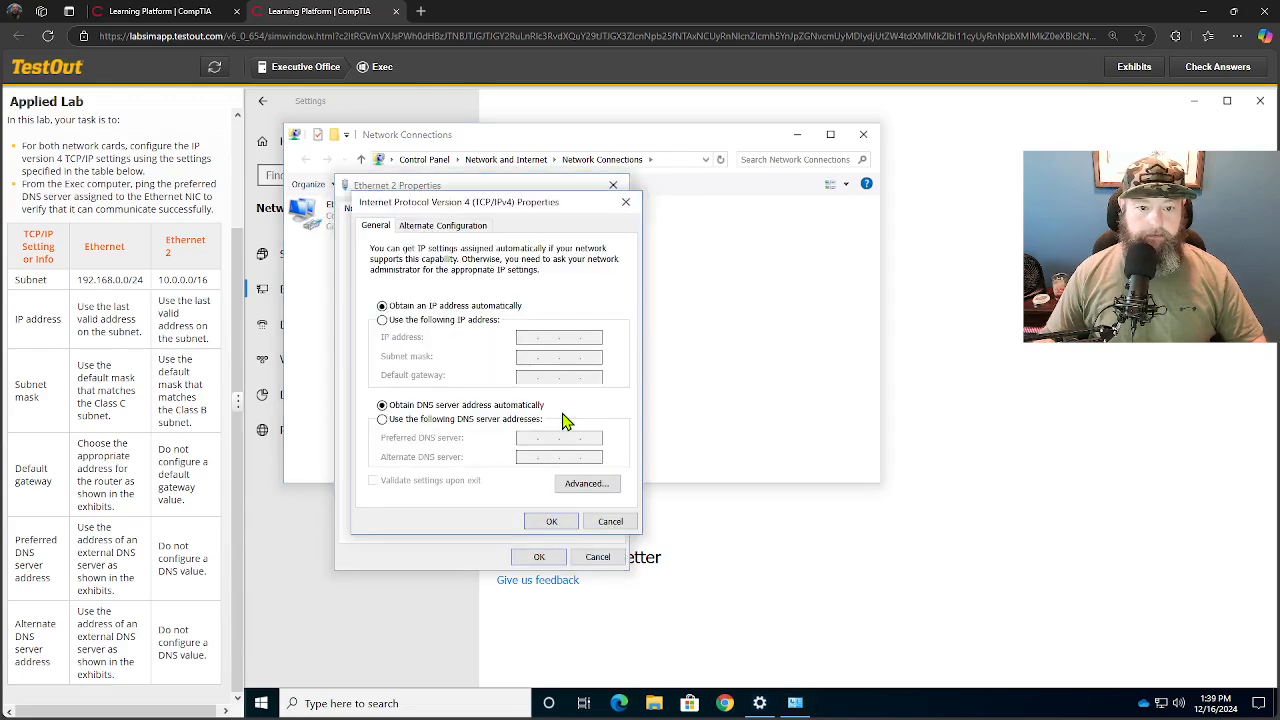
- Switch the Ethernet 2 adapter to manual IP addressing and set its IP address to 10.0.255.254
{"action": "left_click", "coordinate": [383, 320]}
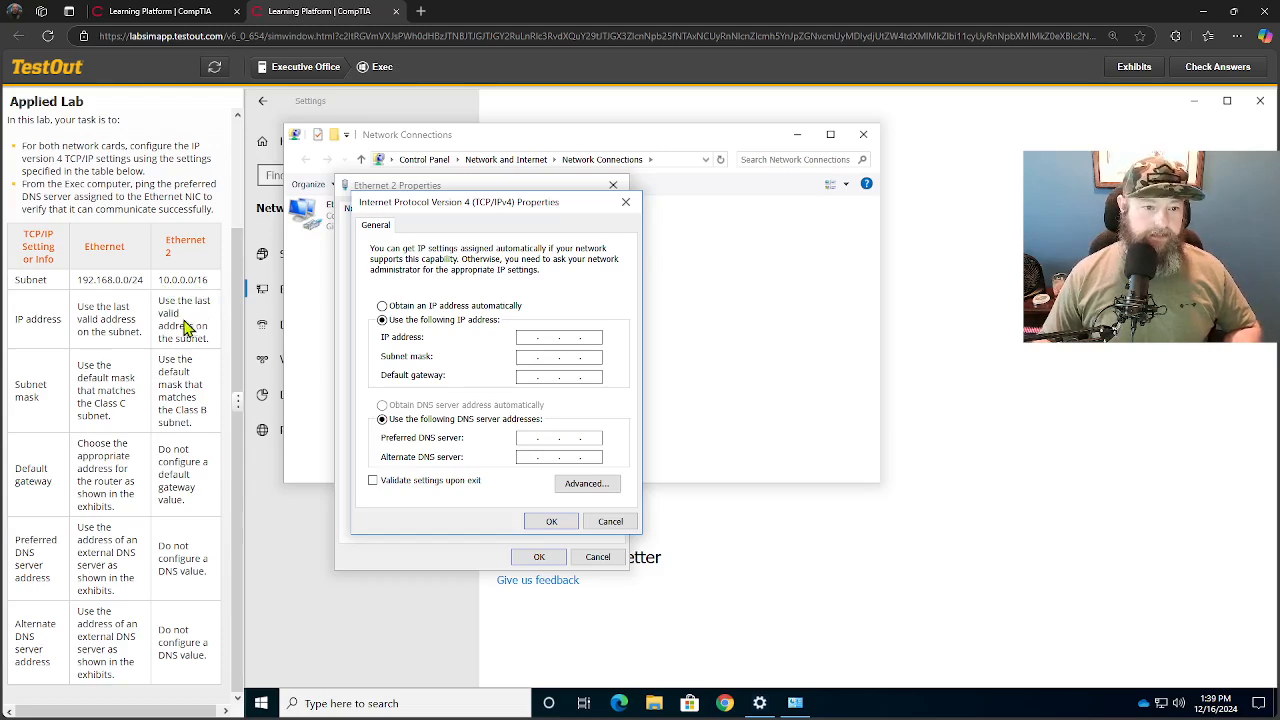
{"action": "left_click", "coordinate": [524, 340]}
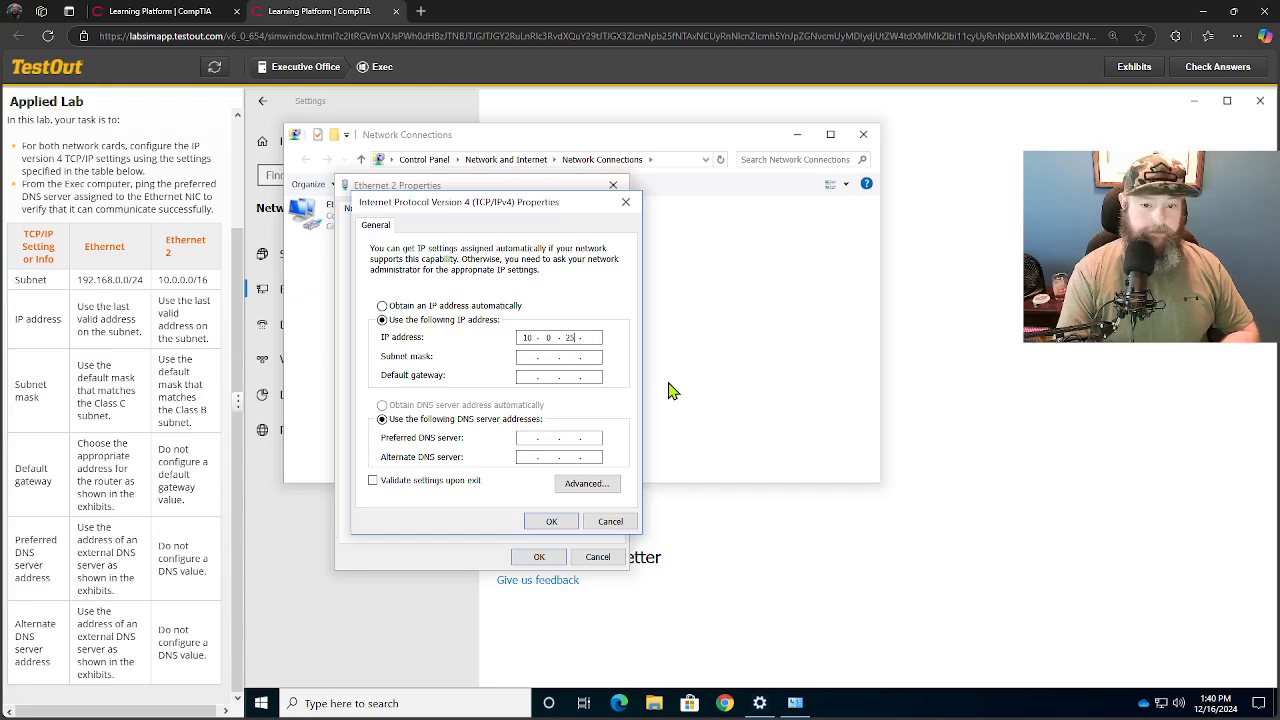
{"action": "type", "text": "5 . 254"}
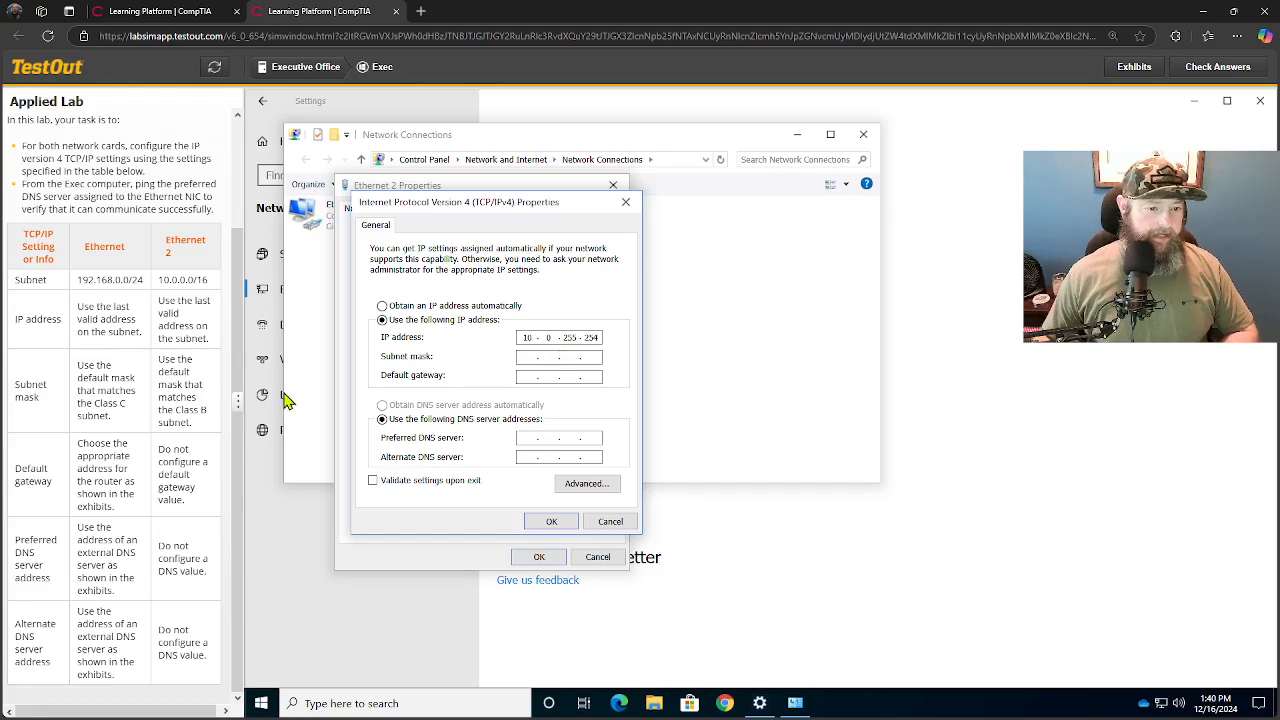
- Set the Ethernet 2 subnet mask to 255.255.0.0, apply the settings and close the adapter properties and Network Connections
{"action": "left_click", "coordinate": [526, 359]}
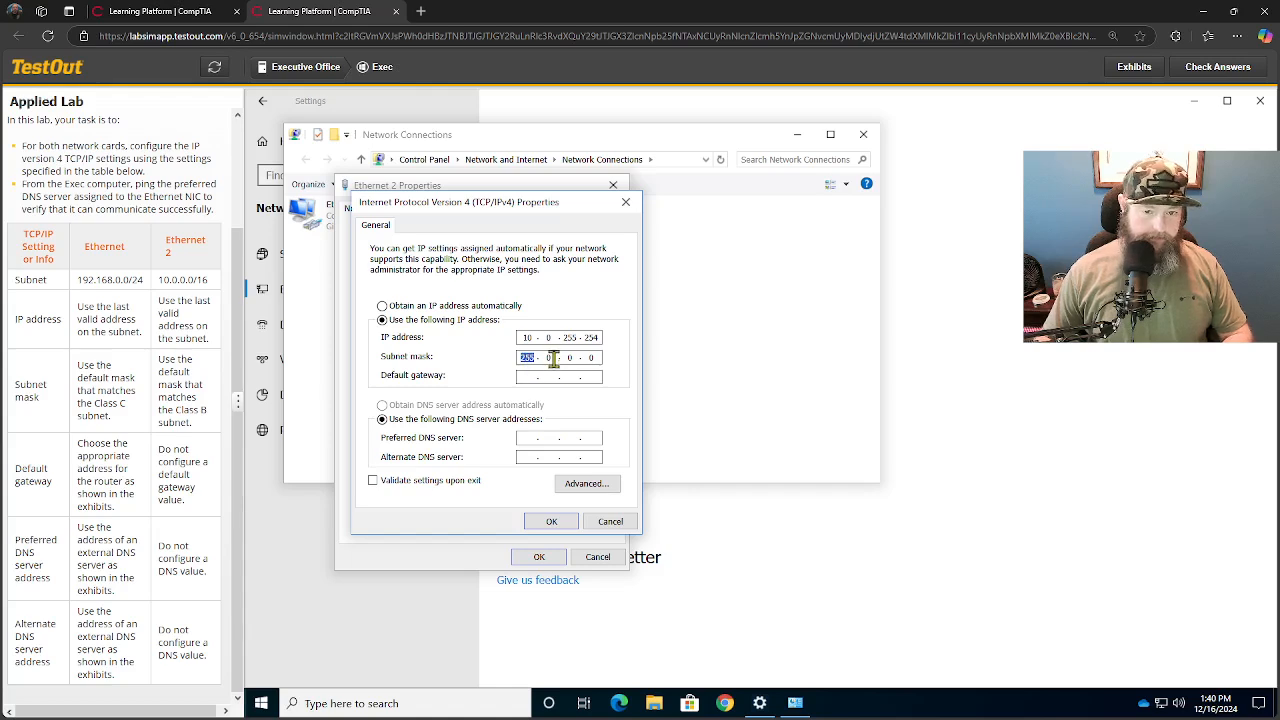
{"action": "left_click", "coordinate": [548, 358]}
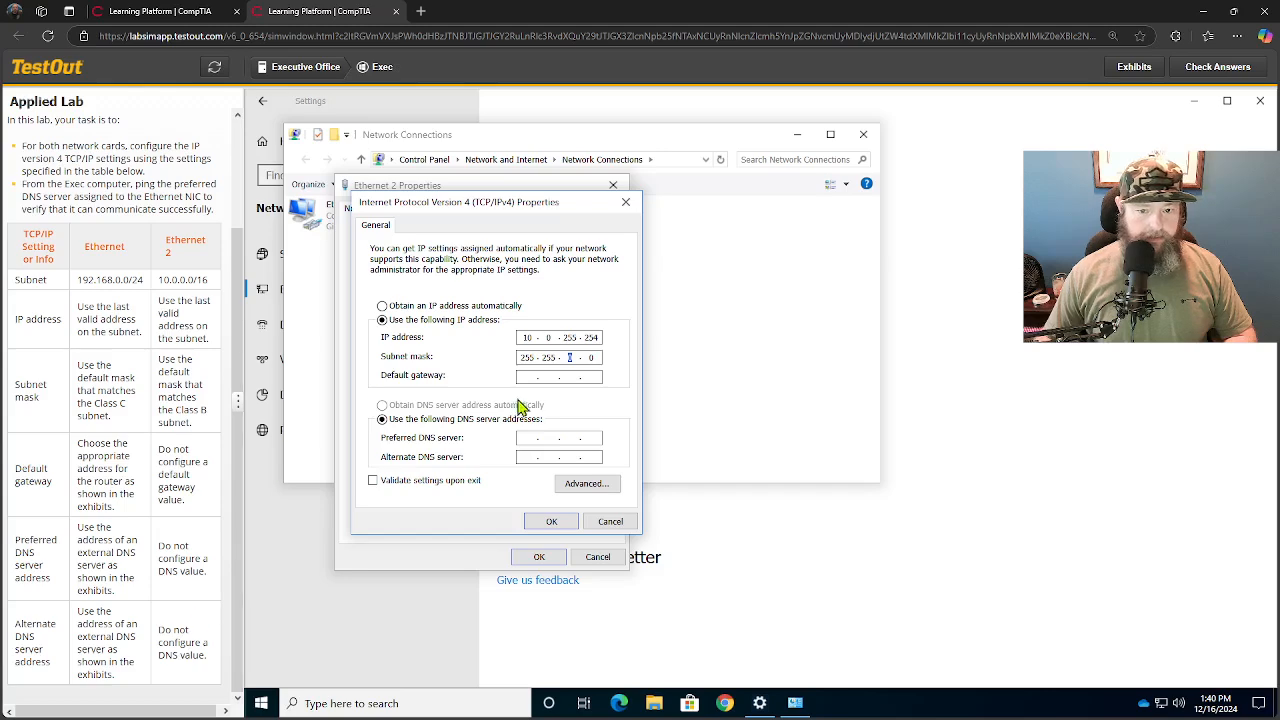
{"action": "left_click", "coordinate": [552, 522]}
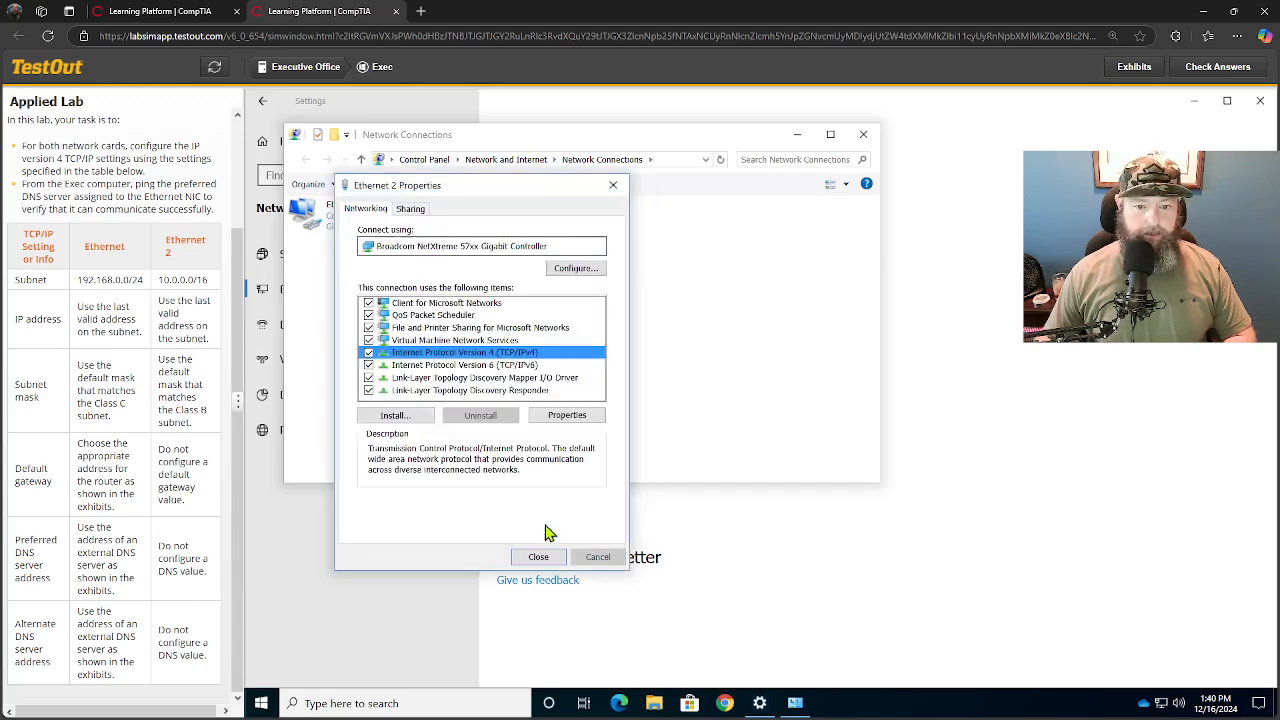
{"action": "left_click", "coordinate": [548, 559]}
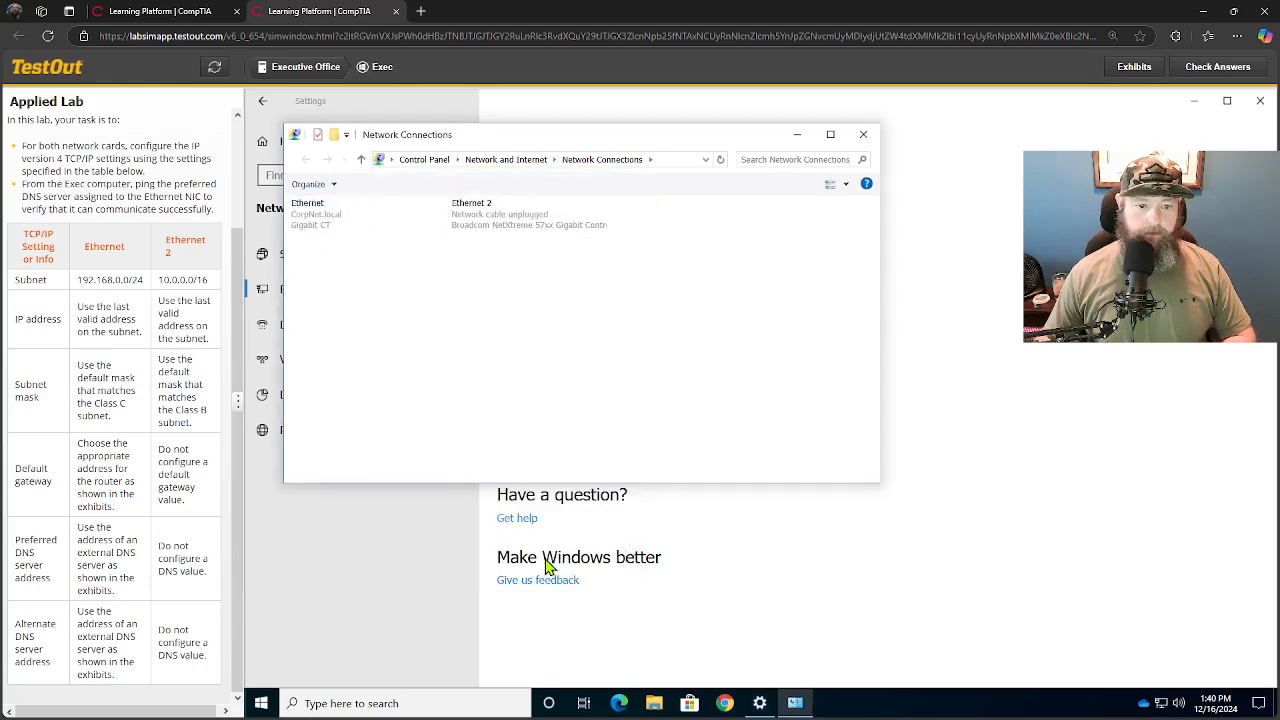
{"action": "left_click", "coordinate": [863, 134]}
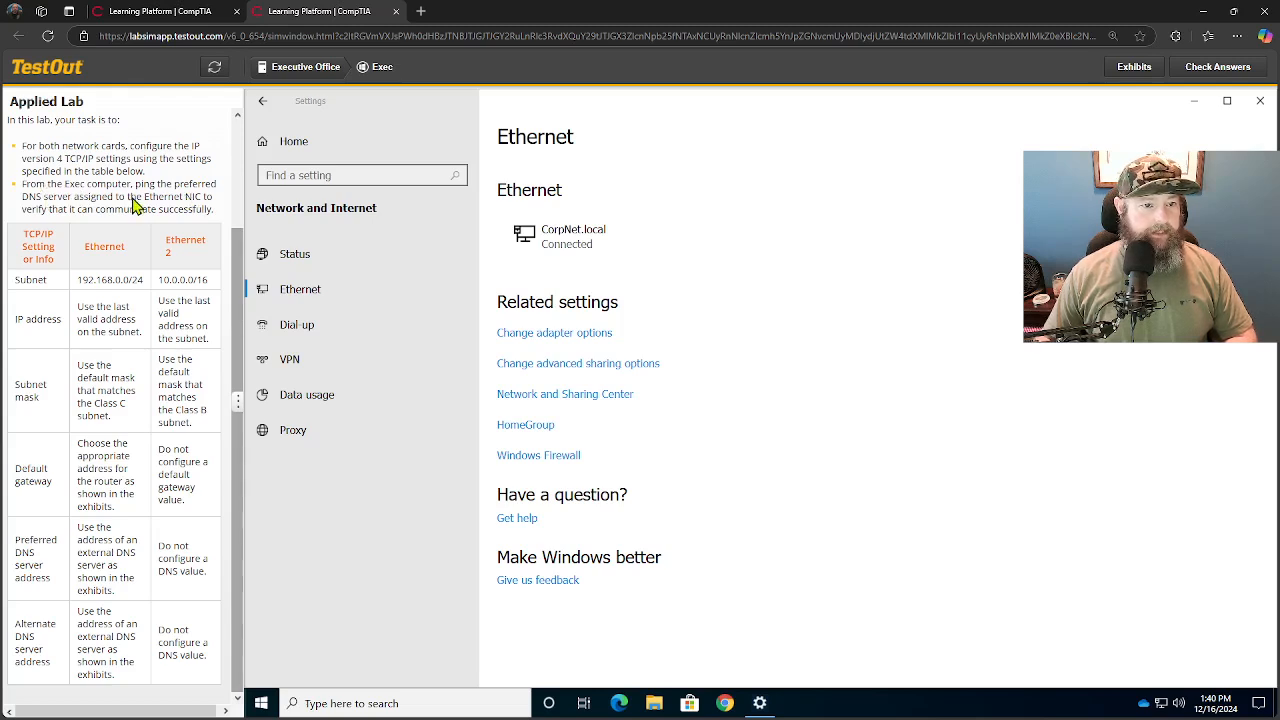
- Open Windows PowerShell as administrator and ping the preferred DNS server at 163.128.80.93
{"action": "right_click", "coordinate": [261, 705]}
{"action": "left_click", "coordinate": [368, 510]}
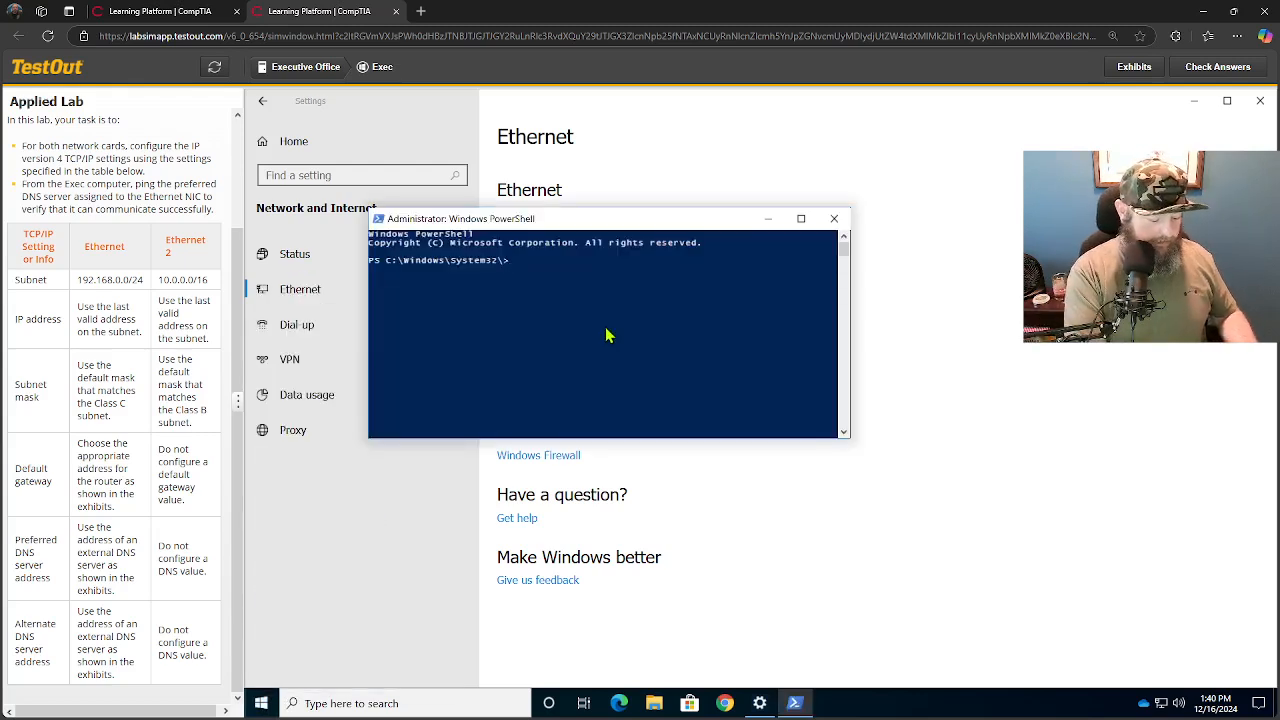
{"action": "type", "text": "ping"}
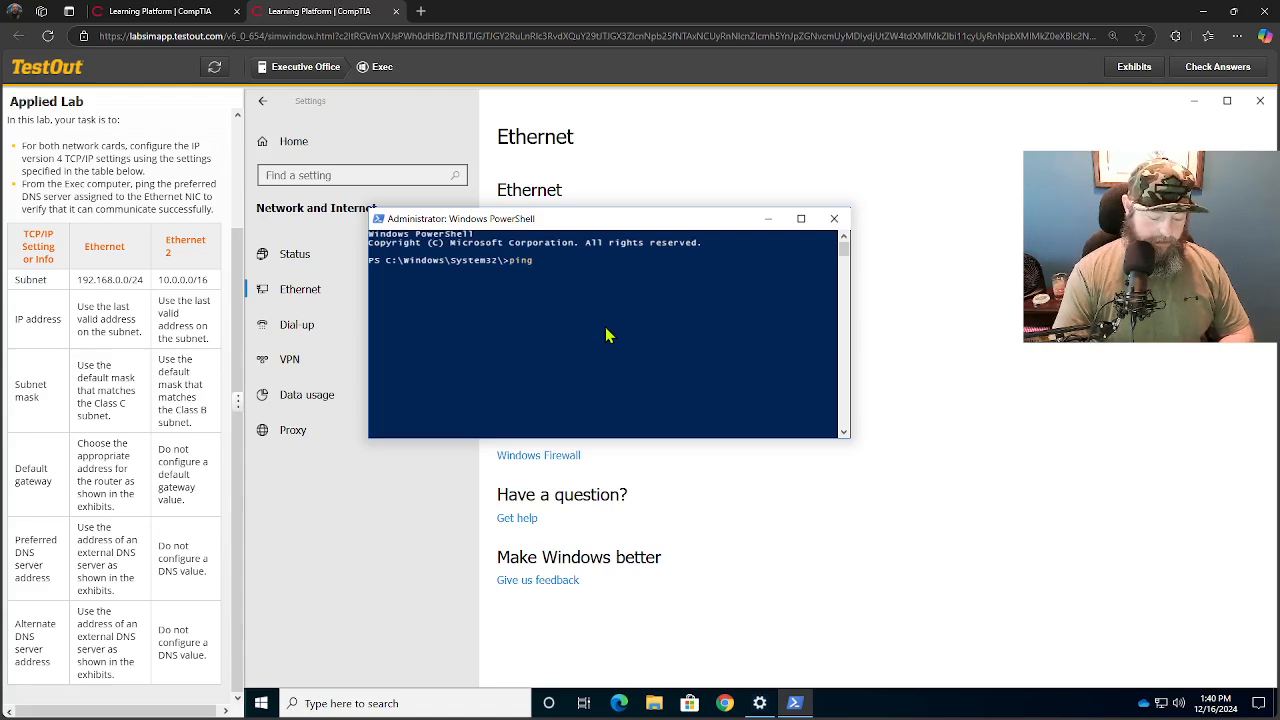
{"action": "type", "text": "16"}
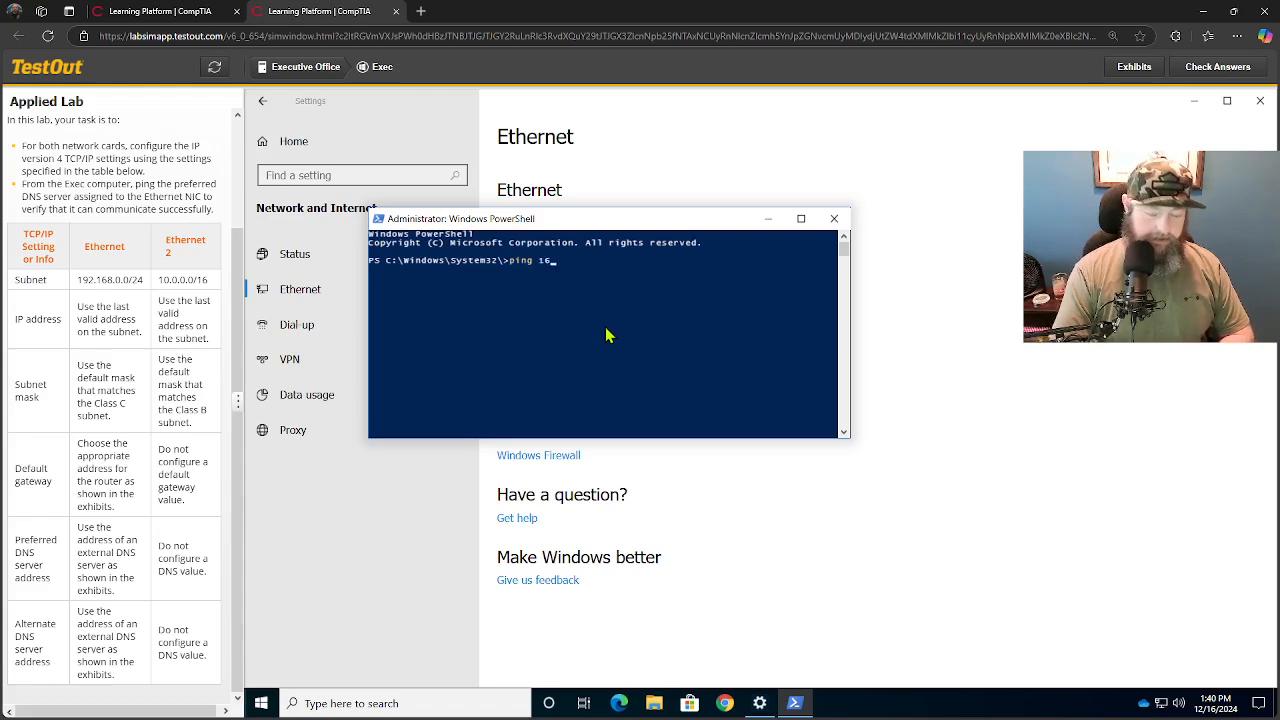
{"action": "type", "text": "3.12"}
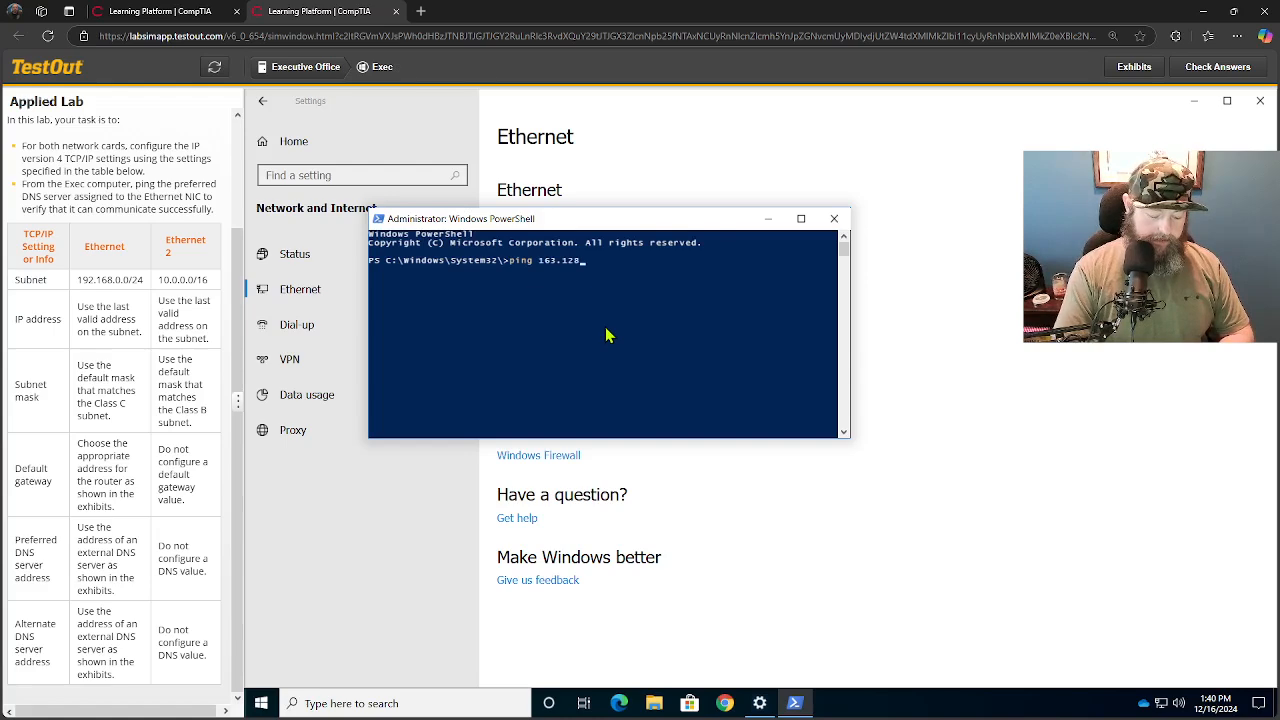
{"action": "type", "text": "8.80.9"}
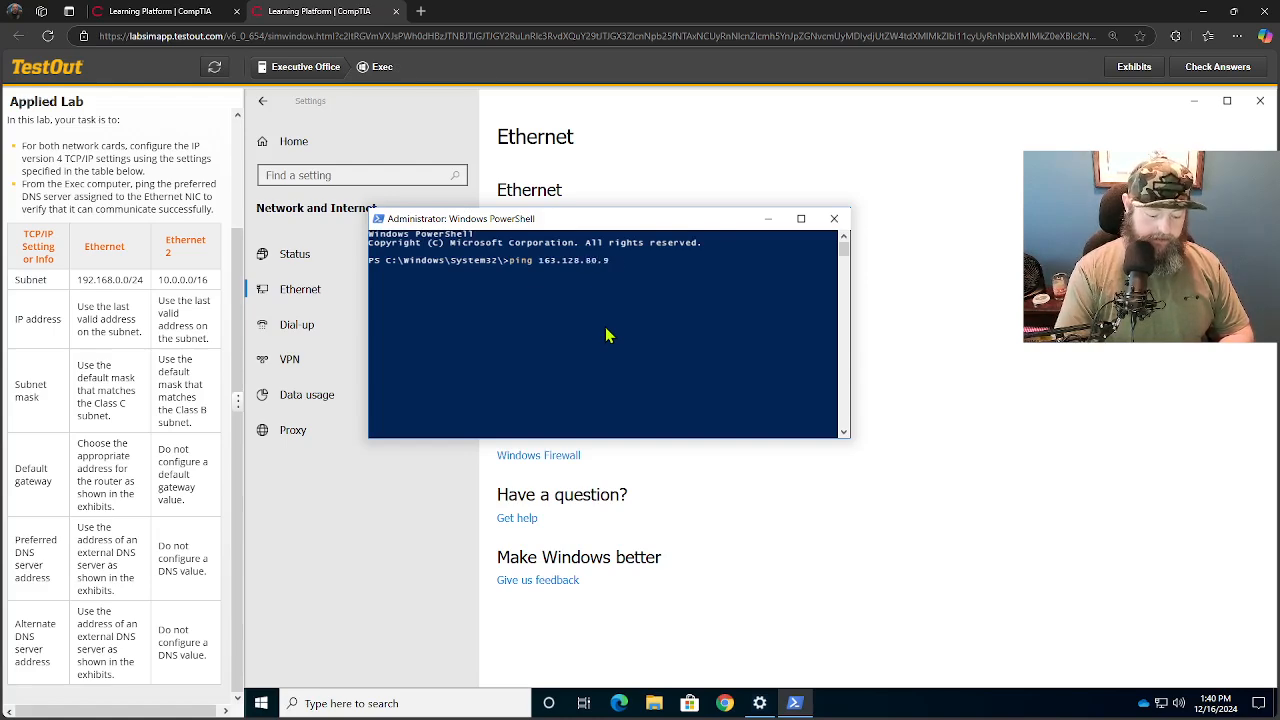
{"action": "type", "text": "3"}
{"action": "key", "text": "Return"}
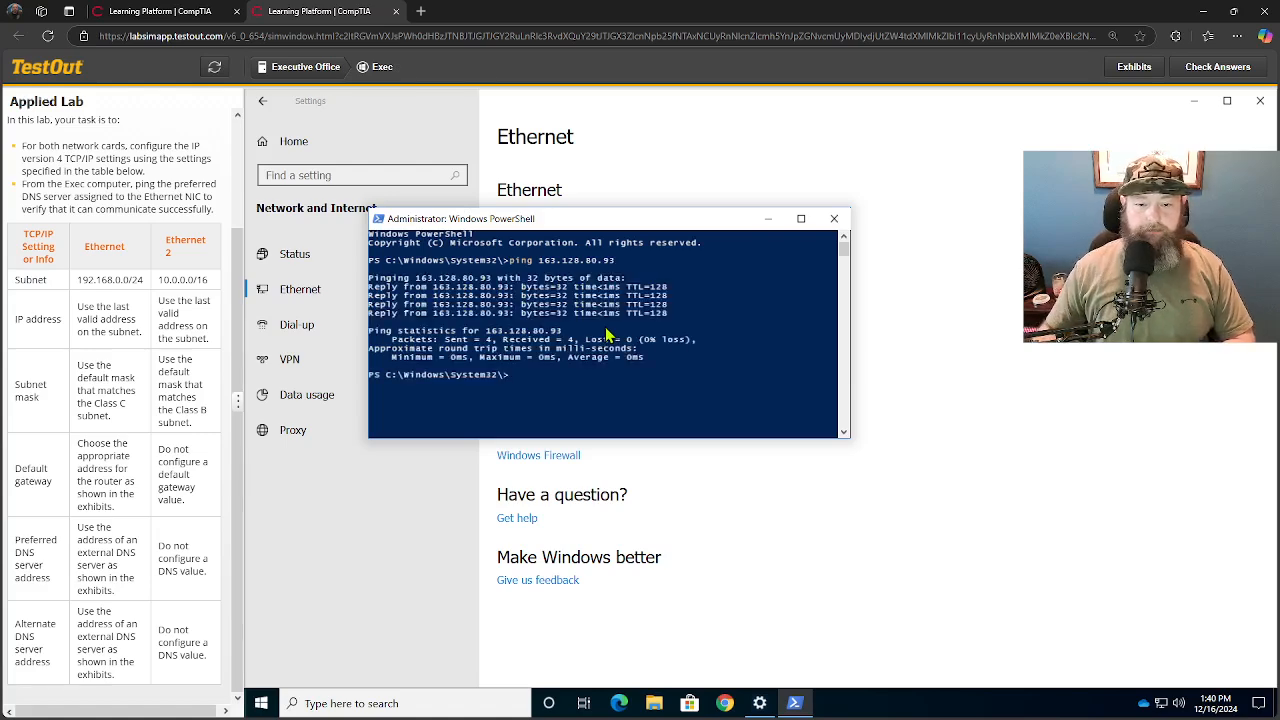
- Compare the pinged address with the external DNS servers in the exhibit and check the lab answers
{"action": "left_click", "coordinate": [1125, 72]}
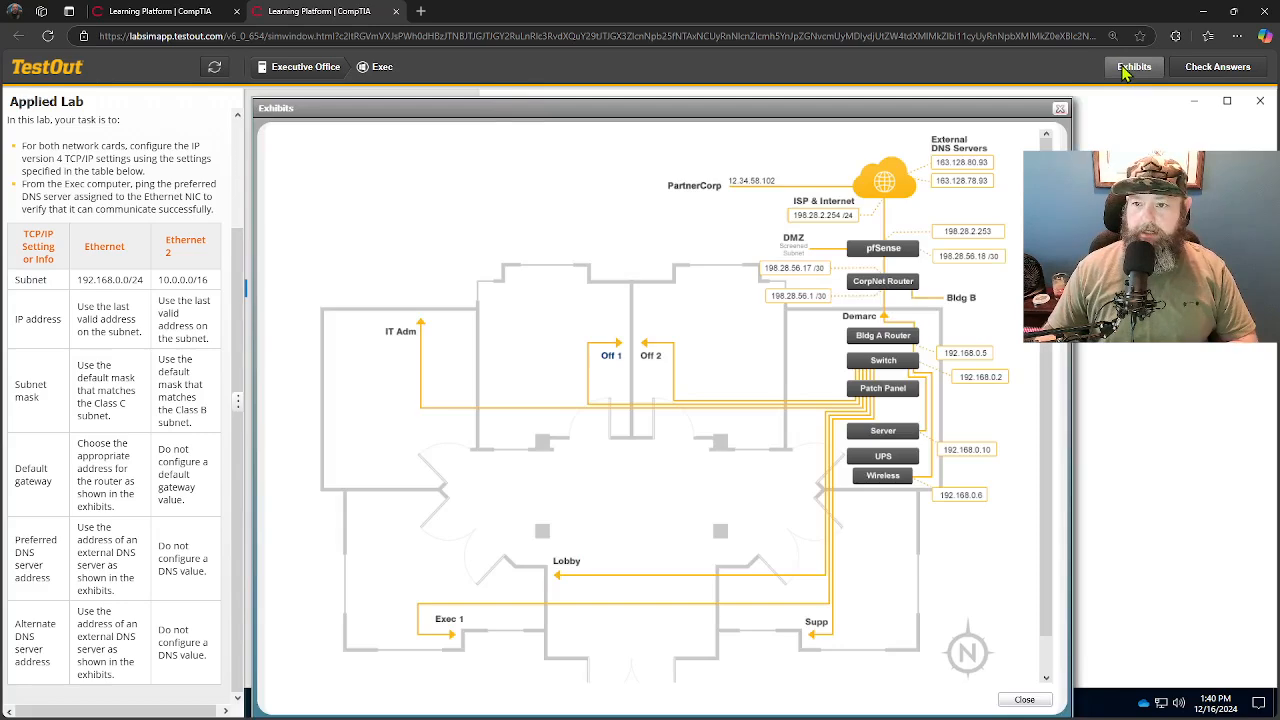
{"action": "left_click", "coordinate": [1060, 109]}
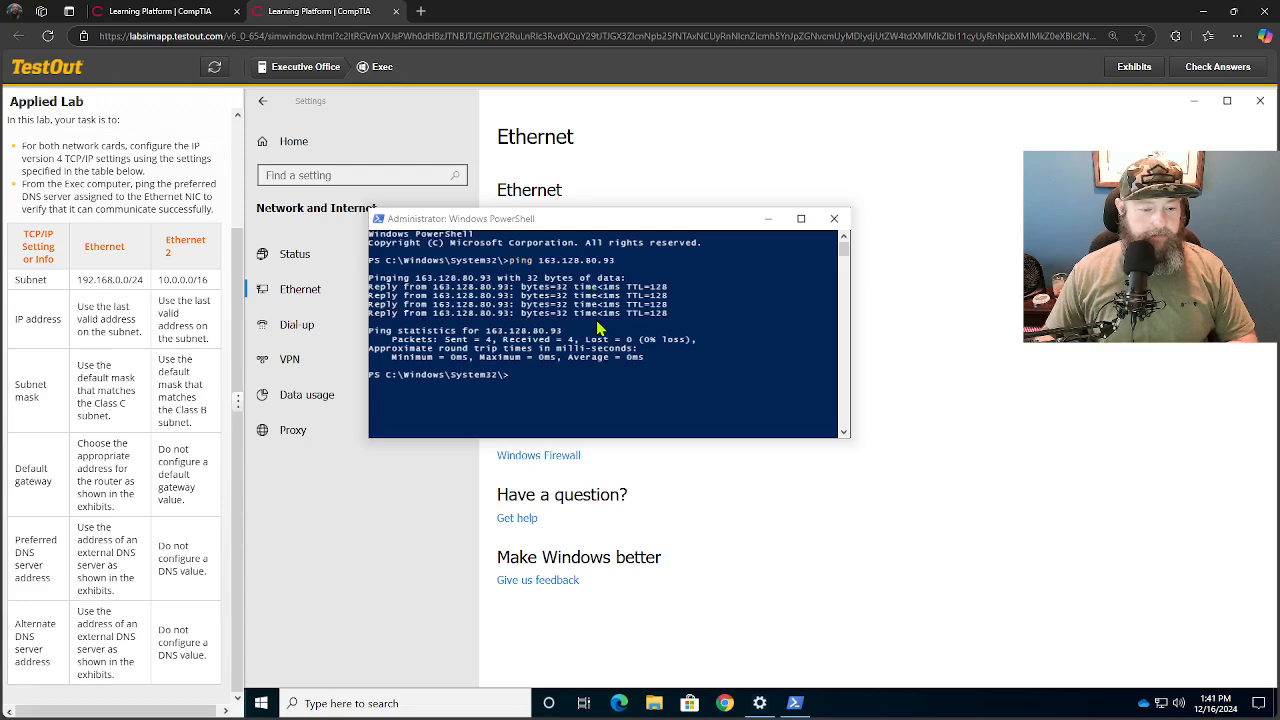
{"action": "left_click", "coordinate": [1220, 67]}
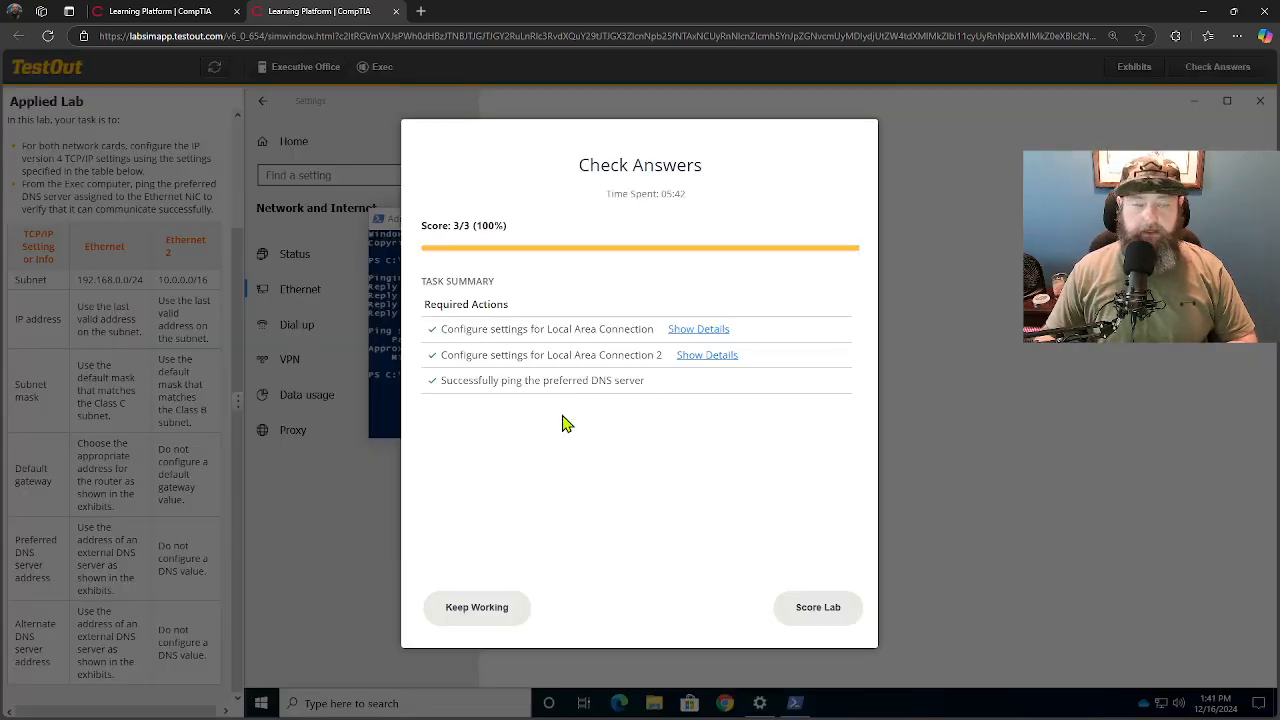